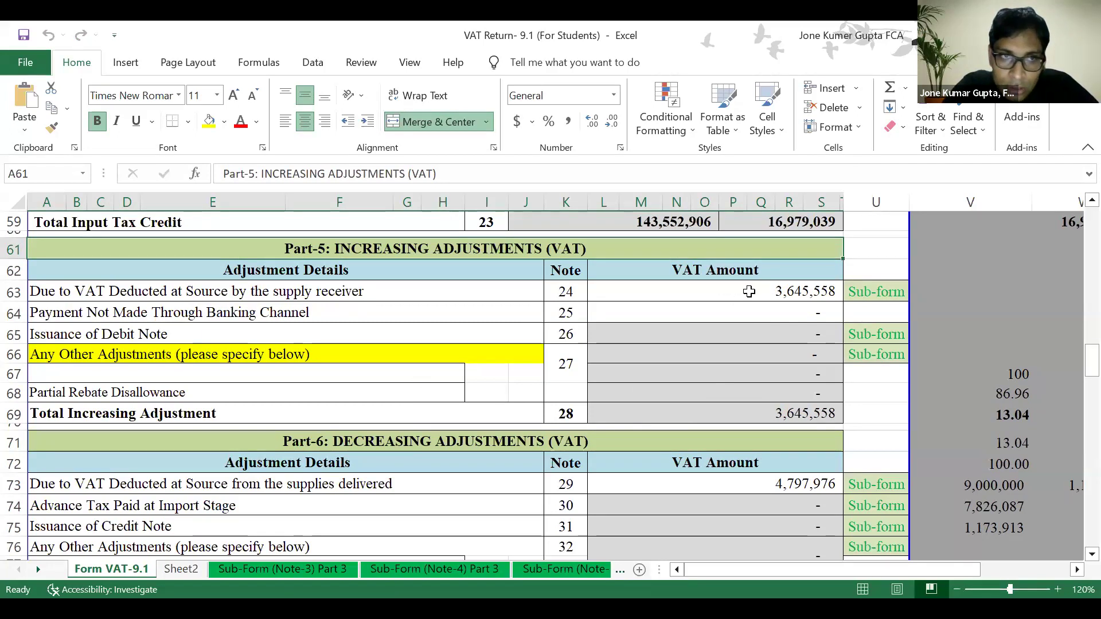
Trace the Note 24 VAT amount to its source total in the Note-24 sub-form and review the deducted VAT entries up to the heading.
{"action": "left_click", "coordinate": [749, 292]}
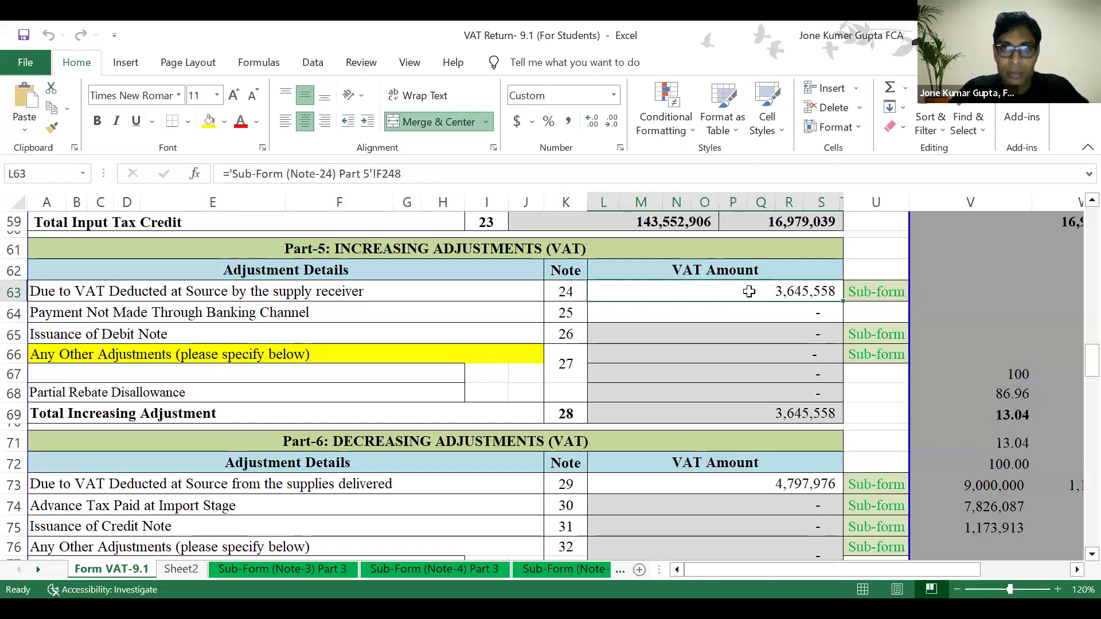
{"action": "key", "text": "ctrl+bracketleft"}
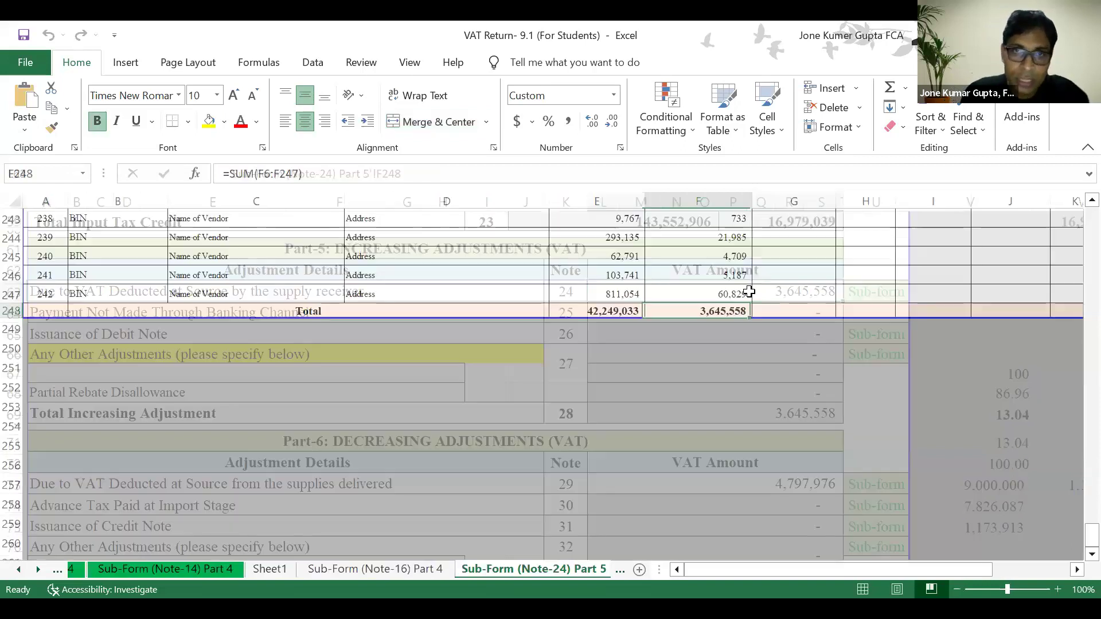
{"action": "key", "text": "Return"}
{"action": "key", "text": "Up"}
{"action": "key", "text": "Up"}
{"action": "key", "text": "Up"}
{"action": "key", "text": "Up"}
{"action": "key", "text": "Up"}
{"action": "key", "text": "Up"}
{"action": "key", "text": "Up"}
{"action": "key", "text": "Up"}
{"action": "key", "text": "Up"}
{"action": "key", "text": "Up"}
{"action": "key", "text": "Up"}
{"action": "key", "text": "Up"}
{"action": "key", "text": "Up"}
{"action": "key", "text": "Up"}
{"action": "key", "text": "Up"}
{"action": "key", "text": "Up"}
{"action": "key", "text": "Up"}
{"action": "key", "text": "Up"}
{"action": "key", "text": "Up"}
{"action": "key", "text": "Up"}
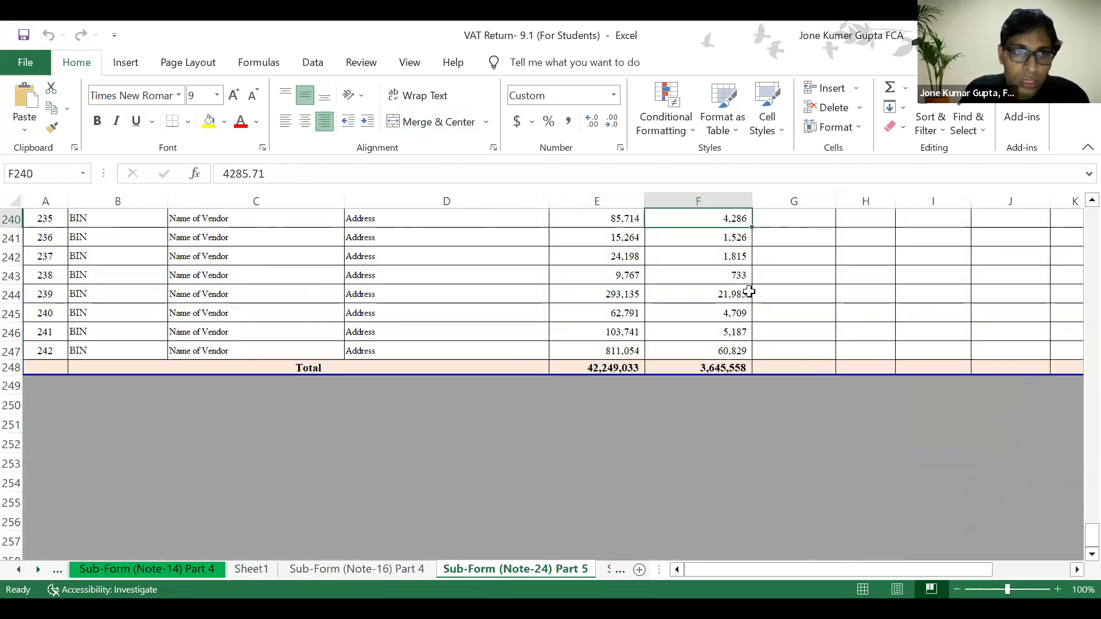
{"action": "key", "text": "Up"}
{"action": "key", "text": "Up"}
{"action": "key", "text": "Up"}
{"action": "key", "text": "Up"}
{"action": "key", "text": "Up"}
{"action": "key", "text": "Up"}
{"action": "key", "text": "Up"}
{"action": "key", "text": "Up"}
{"action": "key", "text": "Up"}
{"action": "key", "text": "Up"}
{"action": "key", "text": "Up"}
{"action": "key", "text": "Up"}
{"action": "key", "text": "Up"}
{"action": "key", "text": "Up"}
{"action": "key", "text": "Up"}
{"action": "key", "text": "Up"}
{"action": "key", "text": "Up"}
{"action": "key", "text": "Up"}
{"action": "key", "text": "Up"}
{"action": "key", "text": "Up"}
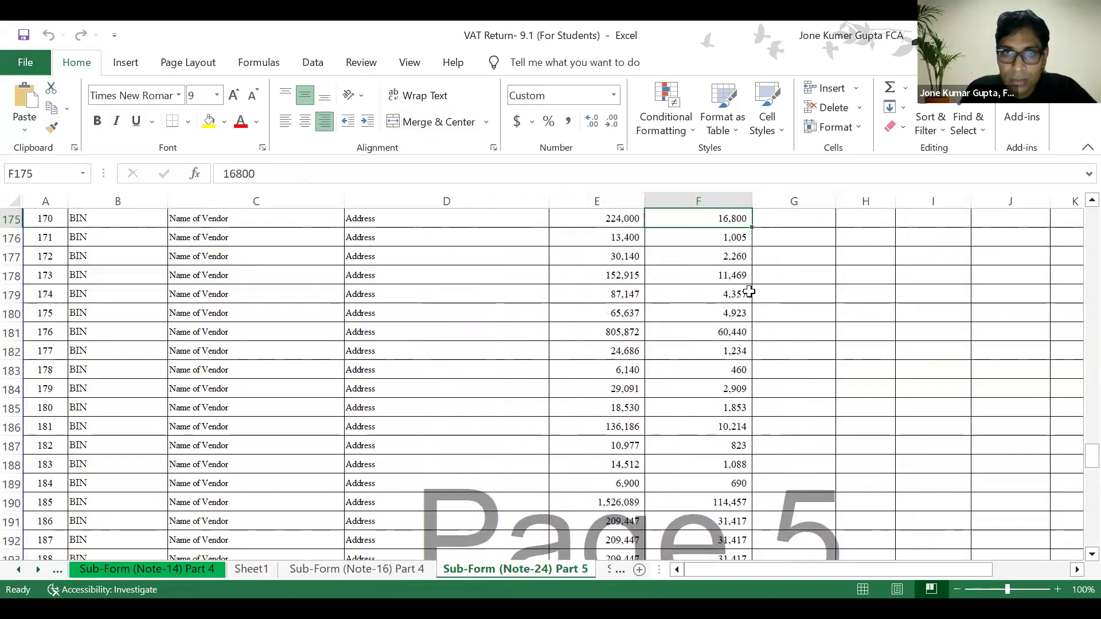
{"action": "key", "text": "Up"}
{"action": "key", "text": "Up"}
{"action": "key", "text": "Up"}
{"action": "key", "text": "Up"}
{"action": "key", "text": "Up"}
{"action": "key", "text": "Up"}
{"action": "key", "text": "Up"}
{"action": "key", "text": "Up"}
{"action": "key", "text": "Up"}
{"action": "key", "text": "Up"}
{"action": "key", "text": "Up"}
{"action": "key", "text": "Up"}
{"action": "key", "text": "Up"}
{"action": "key", "text": "Up"}
{"action": "key", "text": "Up"}
{"action": "key", "text": "Up"}
{"action": "key", "text": "Up"}
{"action": "key", "text": "Up"}
{"action": "key", "text": "Up"}
{"action": "key", "text": "Up"}
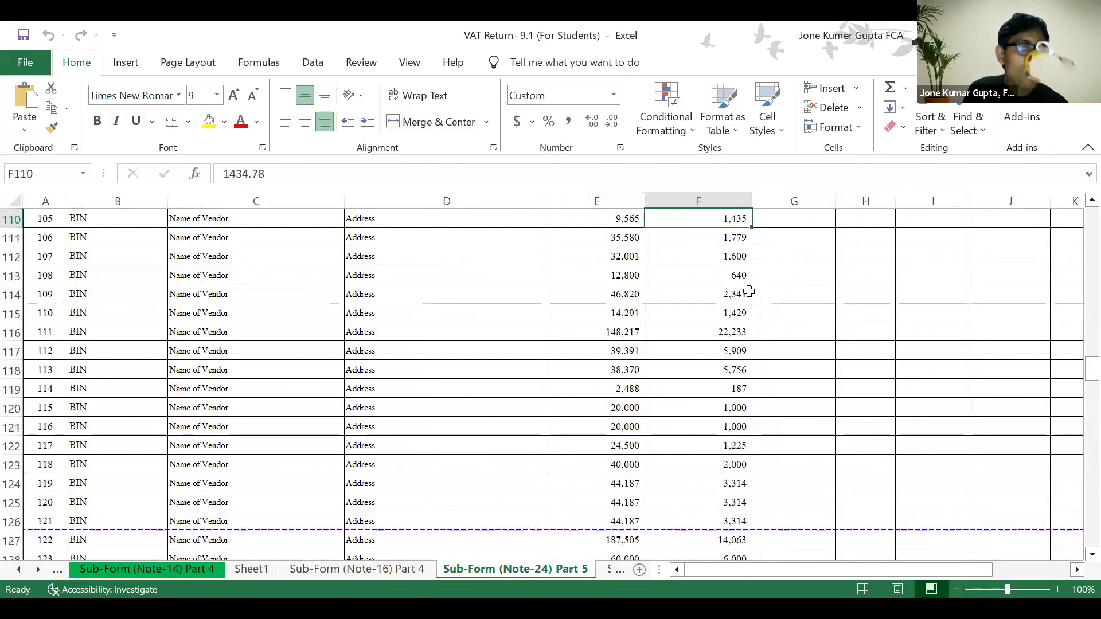
{"action": "key", "text": "Up"}
{"action": "key", "text": "Up"}
{"action": "key", "text": "Up"}
{"action": "key", "text": "Up"}
{"action": "key", "text": "Up"}
{"action": "key", "text": "Up"}
{"action": "key", "text": "Up"}
{"action": "key", "text": "Up"}
{"action": "key", "text": "Up"}
{"action": "key", "text": "Up"}
{"action": "key", "text": "Up"}
{"action": "key", "text": "Up"}
{"action": "key", "text": "Up"}
{"action": "key", "text": "Up"}
{"action": "key", "text": "Up"}
{"action": "key", "text": "Up"}
{"action": "key", "text": "Up"}
{"action": "key", "text": "Up"}
{"action": "key", "text": "Up"}
{"action": "key", "text": "Up"}
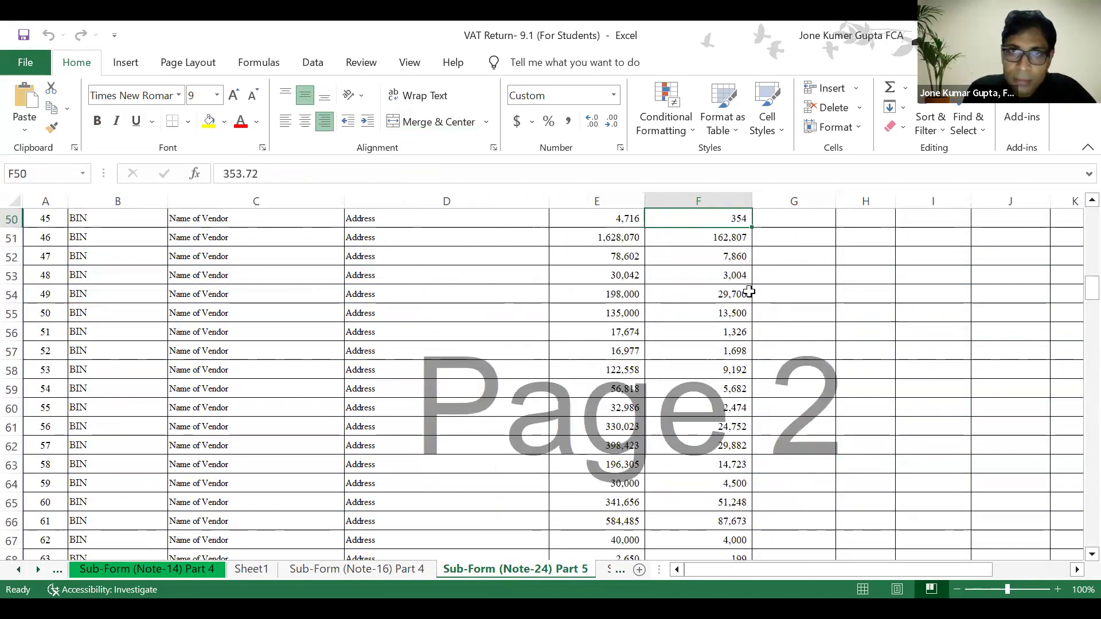
{"action": "key", "text": "Up"}
{"action": "key", "text": "Up"}
{"action": "key", "text": "Up"}
{"action": "key", "text": "Up"}
{"action": "key", "text": "Up"}
{"action": "key", "text": "Up"}
{"action": "key", "text": "Up"}
{"action": "key", "text": "Up"}
{"action": "key", "text": "Up"}
{"action": "key", "text": "Up"}
{"action": "key", "text": "Up"}
{"action": "key", "text": "Up"}
{"action": "key", "text": "Up"}
{"action": "key", "text": "Up"}
{"action": "key", "text": "Up"}
{"action": "key", "text": "Up"}
{"action": "key", "text": "Up"}
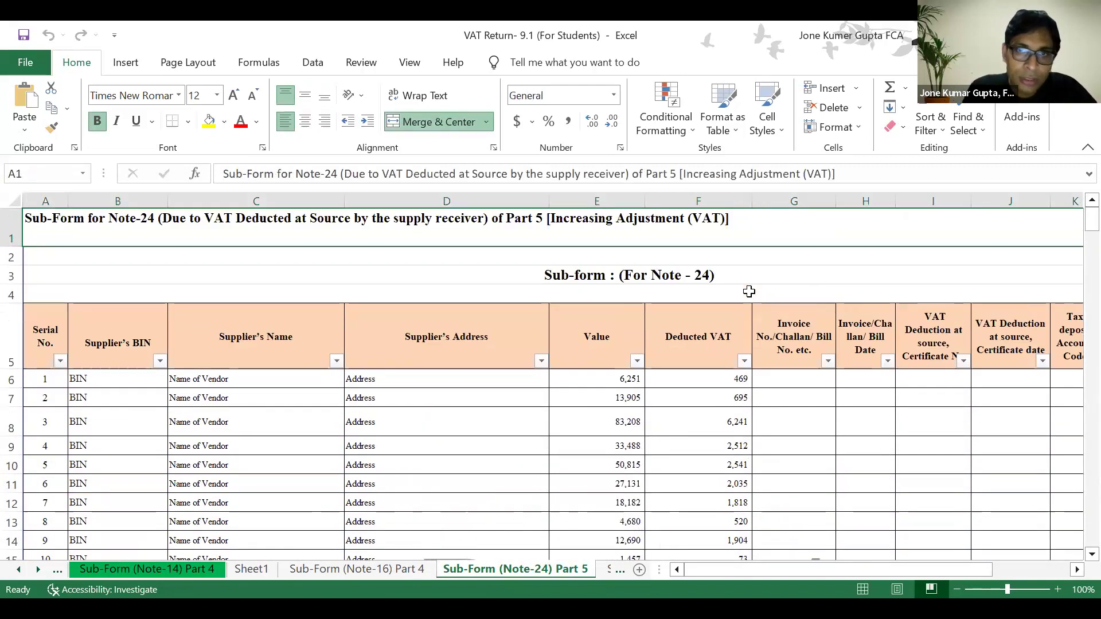
Examine the first vendor row of the Note-24 sub-form field by field, from Supplier's BIN through to Notes.
{"action": "left_click", "coordinate": [116, 388]}
{"action": "key", "text": "Right"}
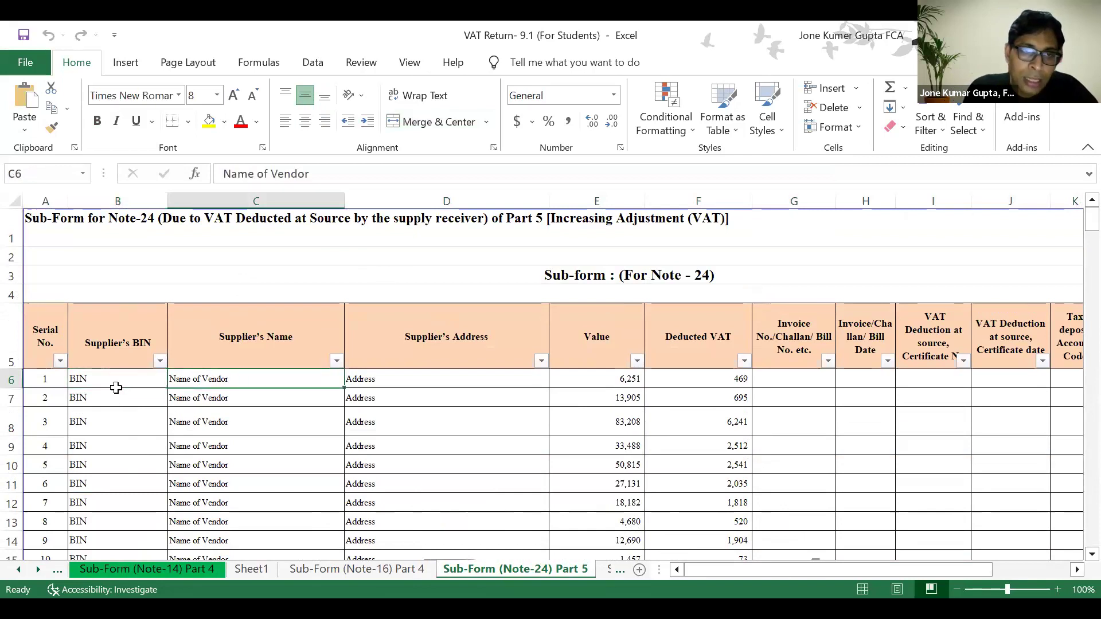
{"action": "key", "text": "Right"}
{"action": "key", "text": "Right"}
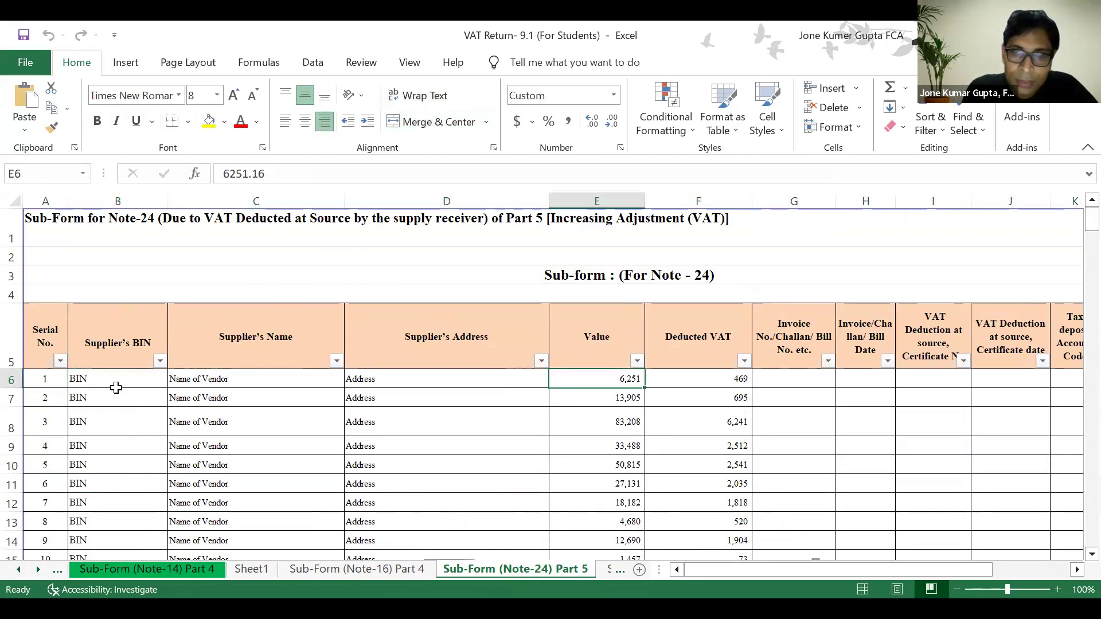
{"action": "key", "text": "Right"}
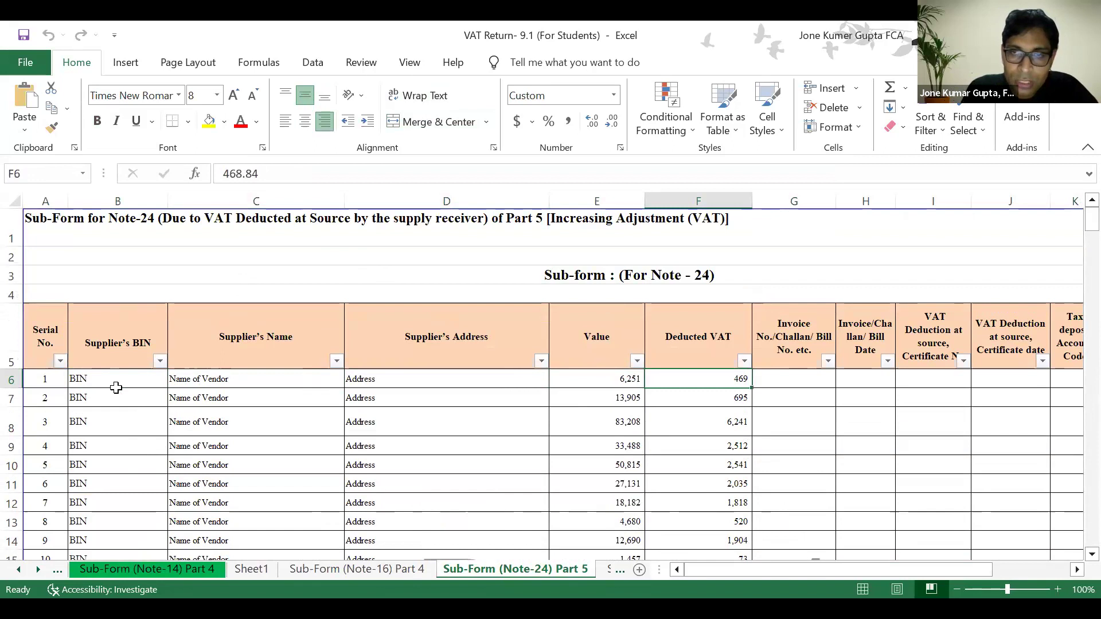
{"action": "key", "text": "Right"}
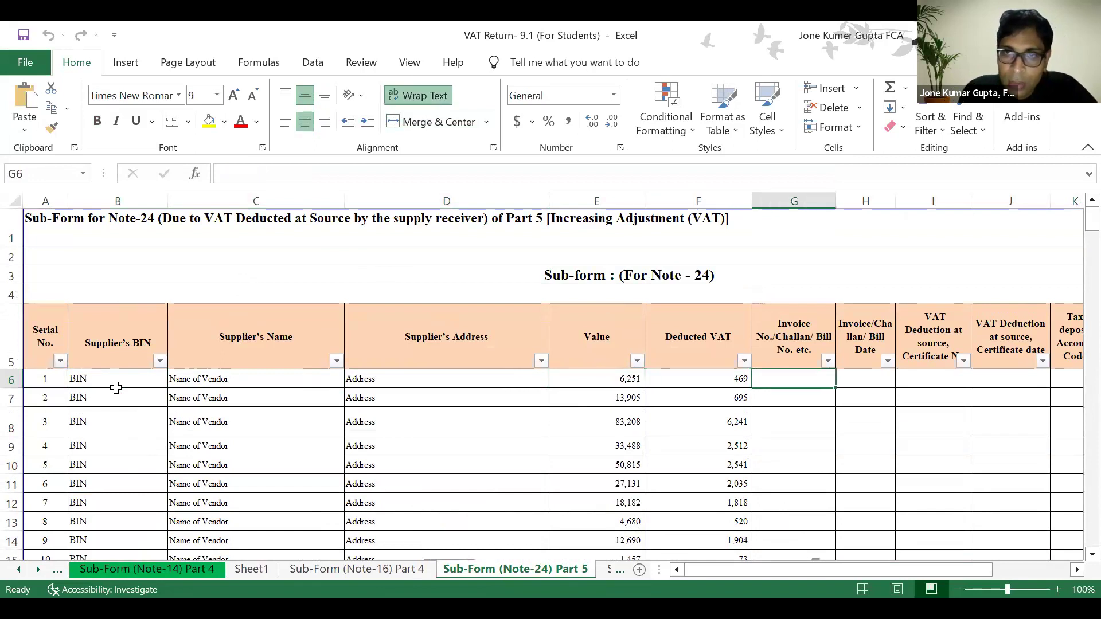
{"action": "key", "text": "Right"}
{"action": "key", "text": "Right"}
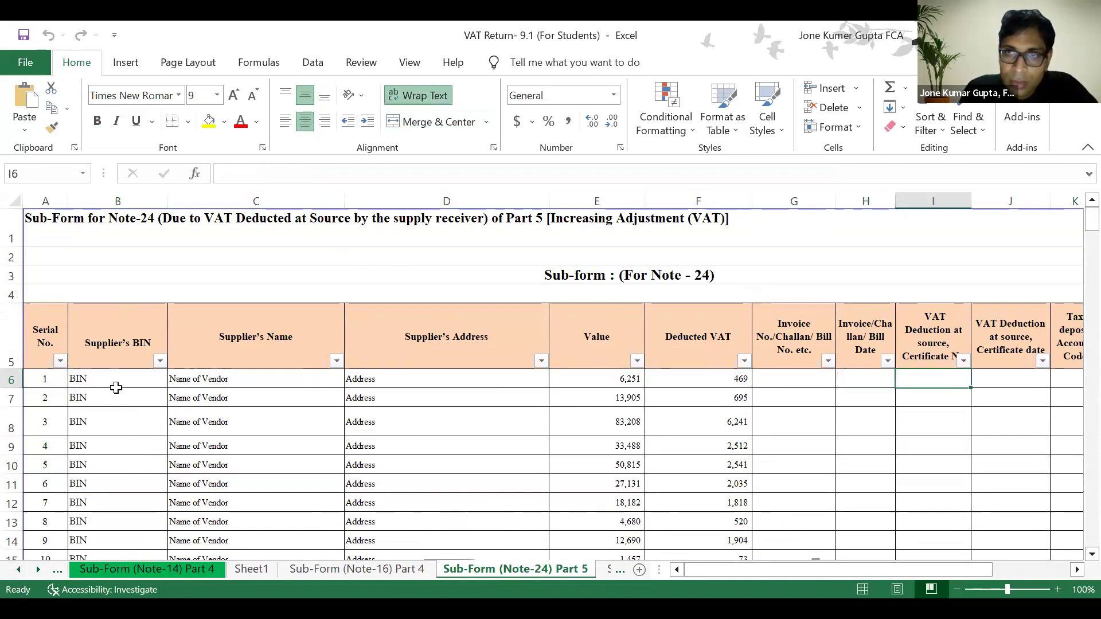
{"action": "key", "text": "Right"}
{"action": "key", "text": "Right"}
{"action": "key", "text": "Right"}
{"action": "key", "text": "Right"}
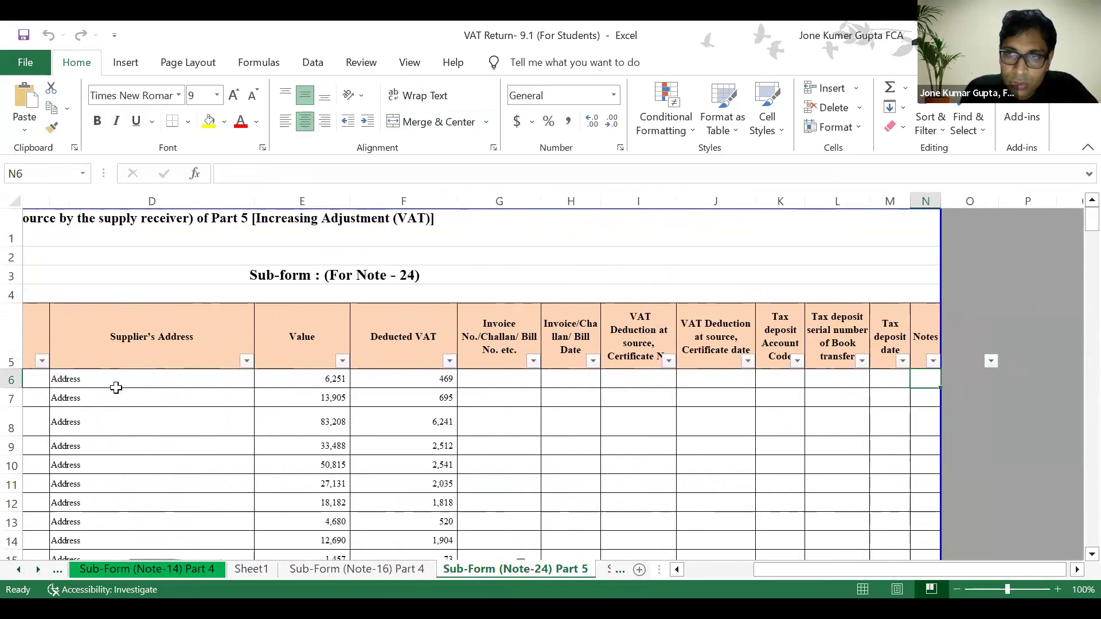
Go back over the first vendor row's tax deposit, certificate and invoice fields, ending at its Deducted VAT cell.
{"action": "key", "text": "Left"}
{"action": "key", "text": "Left"}
{"action": "key", "text": "Left"}
{"action": "key", "text": "Left"}
{"action": "key", "text": "Left"}
{"action": "key", "text": "Left"}
{"action": "key", "text": "Left"}
{"action": "key", "text": "Left"}
{"action": "key", "text": "Left"}
{"action": "key", "text": "Left"}
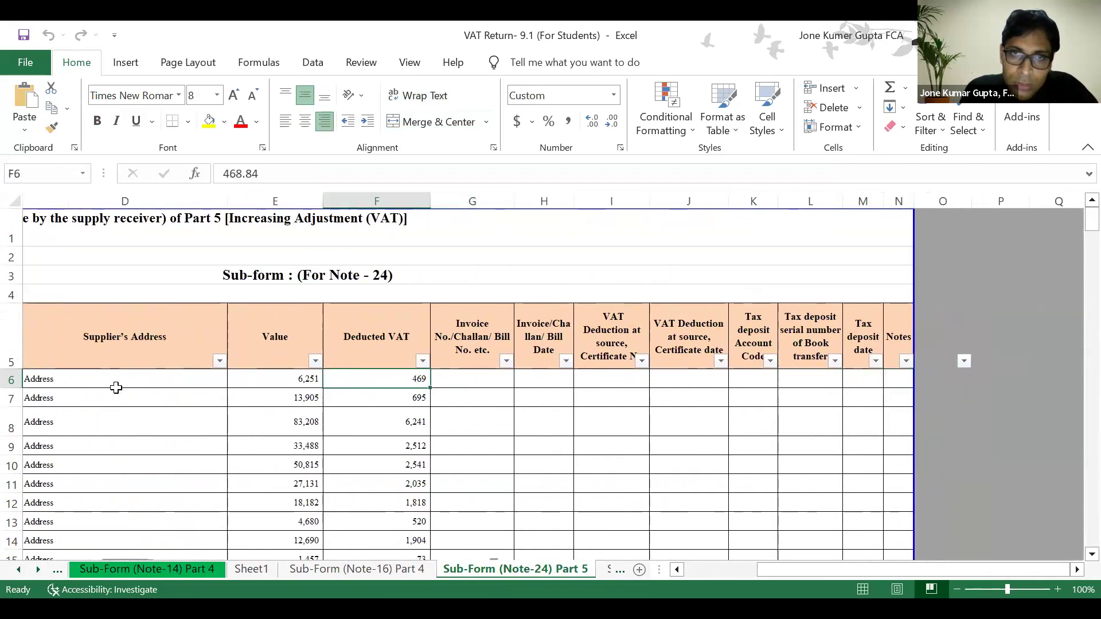
{"action": "key", "text": "Left"}
{"action": "key", "text": "Right"}
{"action": "key", "text": "Right"}
{"action": "key", "text": "Right"}
{"action": "key", "text": "Right"}
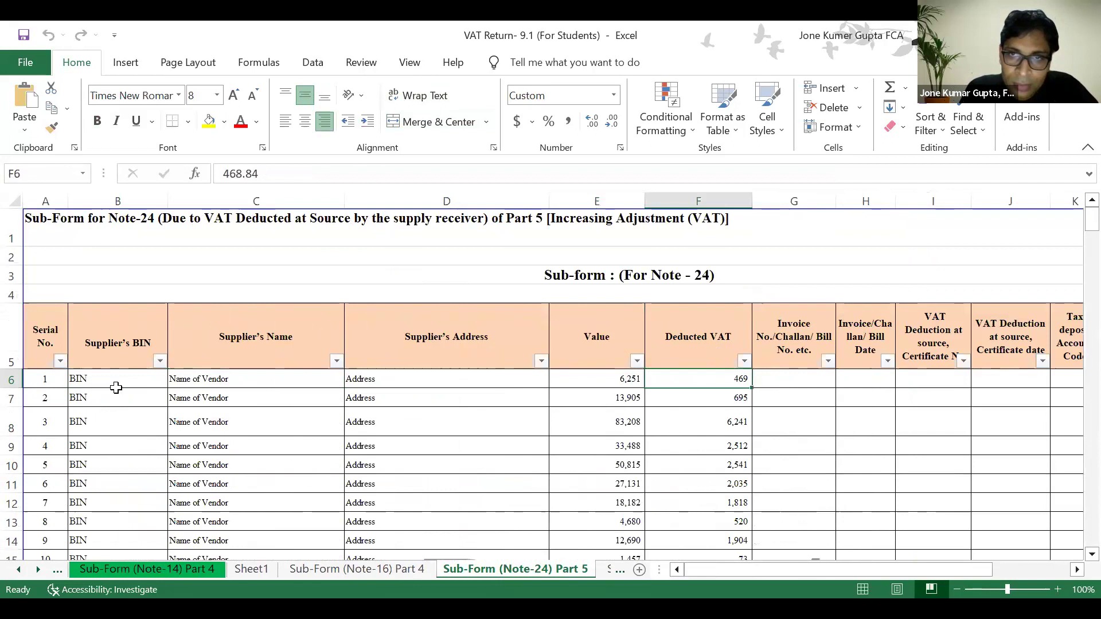
{"action": "key", "text": "Left"}
{"action": "key", "text": "Right"}
Review the Deducted VAT entries of the Note-24 sub-form from the first vendor row down to the end of the list.
{"action": "key", "text": "Down"}
{"action": "key", "text": "Down"}
{"action": "key", "text": "Down"}
{"action": "key", "text": "Down"}
{"action": "key", "text": "Down"}
{"action": "key", "text": "Down"}
{"action": "key", "text": "Down"}
{"action": "key", "text": "Down"}
{"action": "key", "text": "Down"}
{"action": "key", "text": "Down"}
{"action": "key", "text": "Down"}
{"action": "key", "text": "Down"}
{"action": "key", "text": "Down"}
{"action": "key", "text": "Down"}
{"action": "key", "text": "Down"}
{"action": "key", "text": "Down"}
{"action": "key", "text": "Down"}
{"action": "key", "text": "Down"}
{"action": "key", "text": "Down"}
{"action": "key", "text": "Down"}
{"action": "key", "text": "Down"}
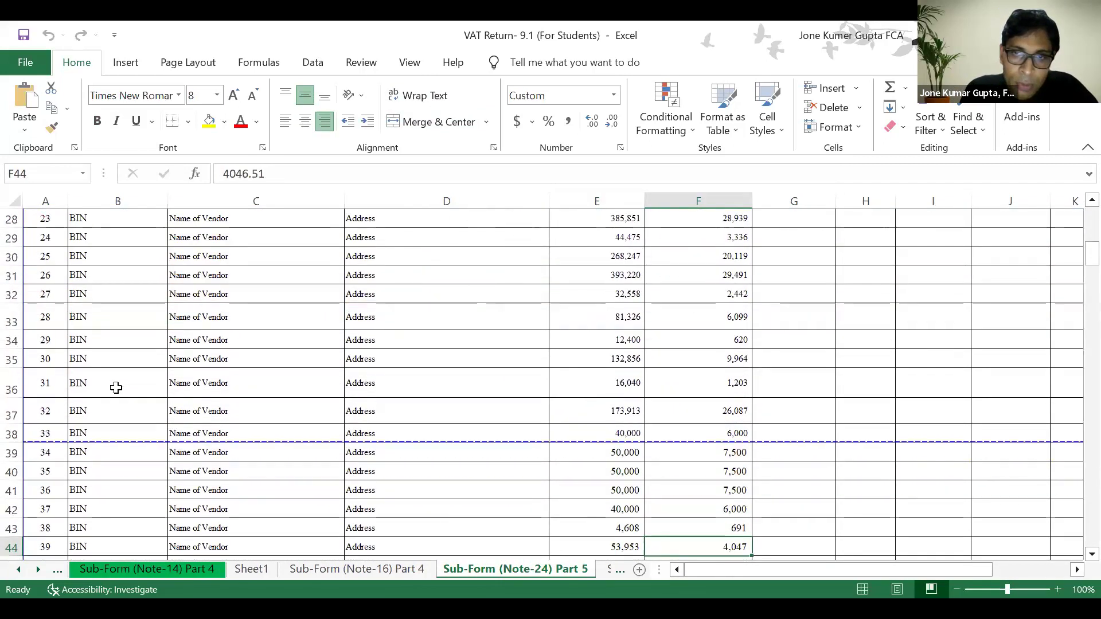
{"action": "key", "text": "Down"}
{"action": "key", "text": "Down"}
{"action": "key", "text": "Down"}
{"action": "key", "text": "Down"}
{"action": "key", "text": "Down"}
{"action": "key", "text": "Down"}
{"action": "key", "text": "Down"}
{"action": "key", "text": "Down"}
{"action": "key", "text": "Down"}
{"action": "key", "text": "Down"}
{"action": "key", "text": "Down"}
{"action": "key", "text": "Down"}
{"action": "key", "text": "Down"}
{"action": "key", "text": "Down"}
{"action": "key", "text": "Down"}
{"action": "key", "text": "Down"}
{"action": "key", "text": "Down"}
{"action": "key", "text": "Down"}
{"action": "key", "text": "Down"}
{"action": "key", "text": "Down"}
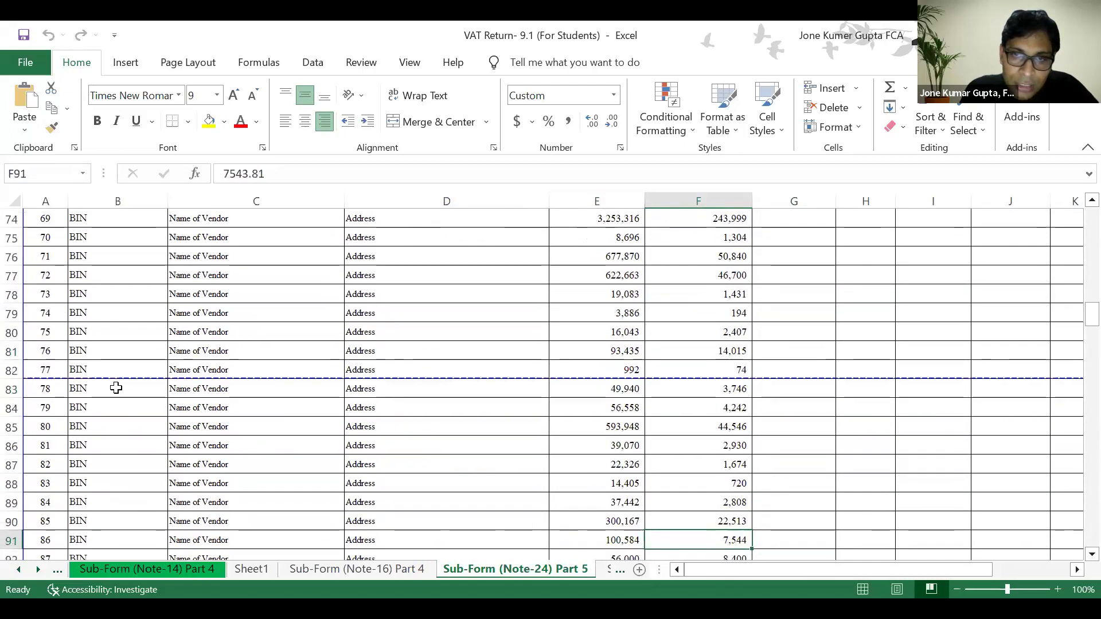
{"action": "key", "text": "Down"}
{"action": "key", "text": "Down"}
{"action": "key", "text": "Down"}
{"action": "key", "text": "Down"}
{"action": "key", "text": "Down"}
{"action": "key", "text": "Down"}
{"action": "key", "text": "Down"}
{"action": "key", "text": "Down"}
{"action": "key", "text": "Down"}
{"action": "key", "text": "Down"}
{"action": "key", "text": "Down"}
{"action": "key", "text": "Down"}
{"action": "key", "text": "Down"}
{"action": "key", "text": "Down"}
{"action": "key", "text": "Down"}
{"action": "key", "text": "Down"}
{"action": "key", "text": "Down"}
{"action": "key", "text": "Down"}
{"action": "key", "text": "Down"}
{"action": "key", "text": "Down"}
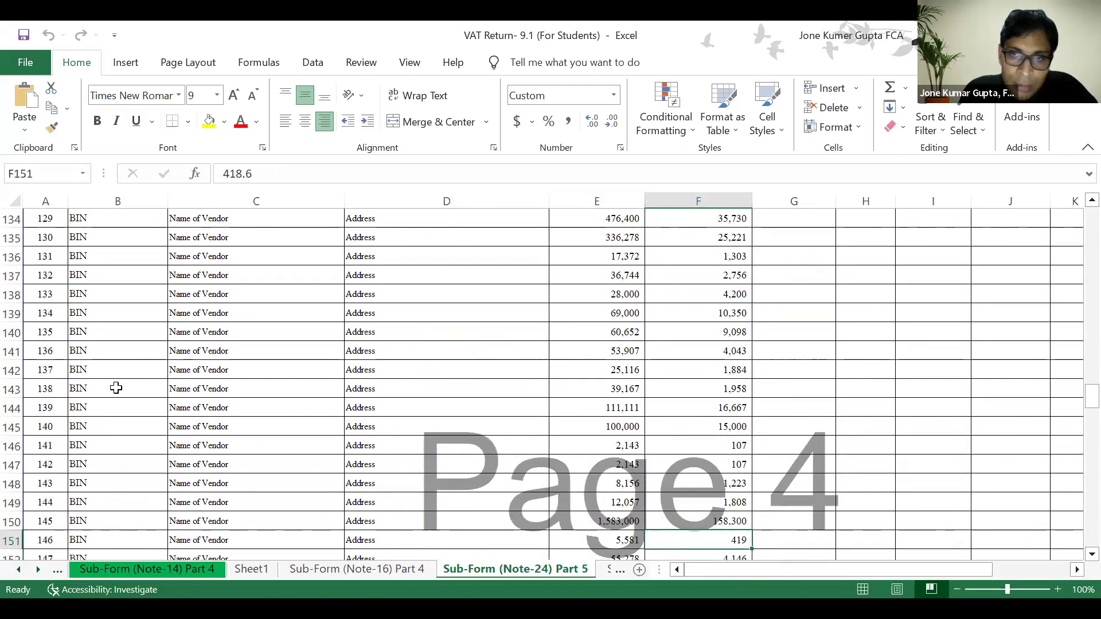
{"action": "key", "text": "Down"}
{"action": "key", "text": "Down"}
{"action": "key", "text": "Down"}
{"action": "key", "text": "Down"}
{"action": "key", "text": "Down"}
{"action": "key", "text": "Down"}
{"action": "key", "text": "Down"}
{"action": "key", "text": "Down"}
{"action": "key", "text": "Down"}
{"action": "key", "text": "Down"}
{"action": "key", "text": "Down"}
{"action": "key", "text": "Down"}
{"action": "key", "text": "Down"}
{"action": "key", "text": "Down"}
{"action": "key", "text": "Down"}
{"action": "key", "text": "Down"}
{"action": "key", "text": "Down"}
{"action": "key", "text": "Down"}
{"action": "key", "text": "Down"}
{"action": "key", "text": "Down"}
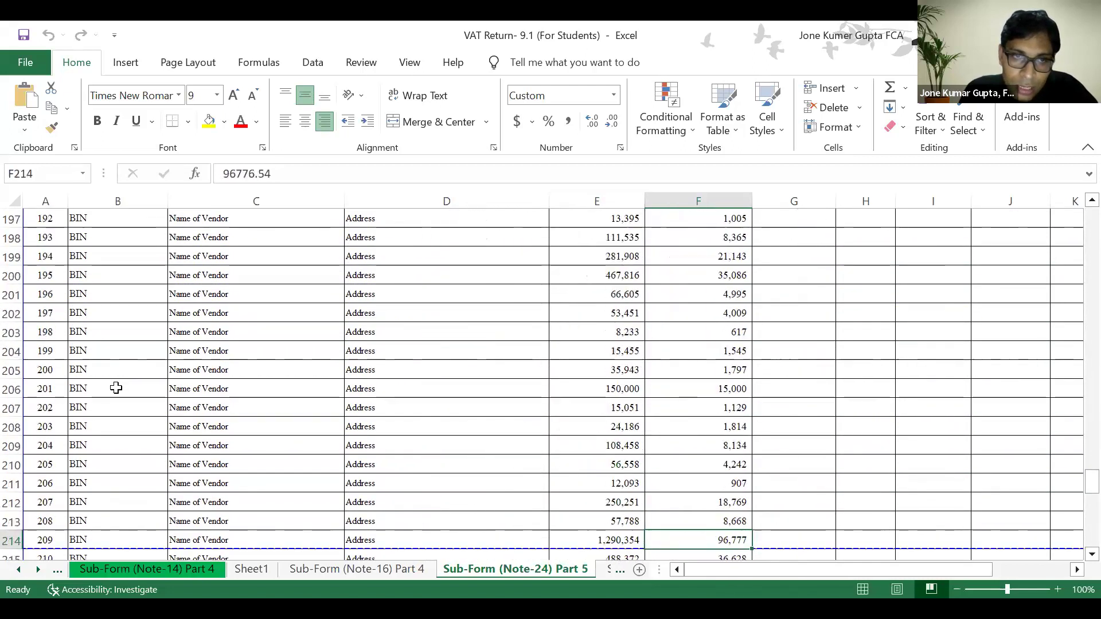
{"action": "key", "text": "Down"}
{"action": "key", "text": "Down"}
{"action": "key", "text": "Down"}
{"action": "key", "text": "Down"}
{"action": "key", "text": "Down"}
{"action": "key", "text": "Down"}
{"action": "key", "text": "Down"}
{"action": "key", "text": "Down"}
{"action": "key", "text": "Down"}
{"action": "key", "text": "Down"}
{"action": "key", "text": "Down"}
{"action": "key", "text": "Down"}
{"action": "key", "text": "Down"}
{"action": "key", "text": "Down"}
{"action": "key", "text": "Down"}
{"action": "key", "text": "Down"}
{"action": "key", "text": "Down"}
{"action": "key", "text": "Down"}
{"action": "key", "text": "Down"}
{"action": "key", "text": "Down"}
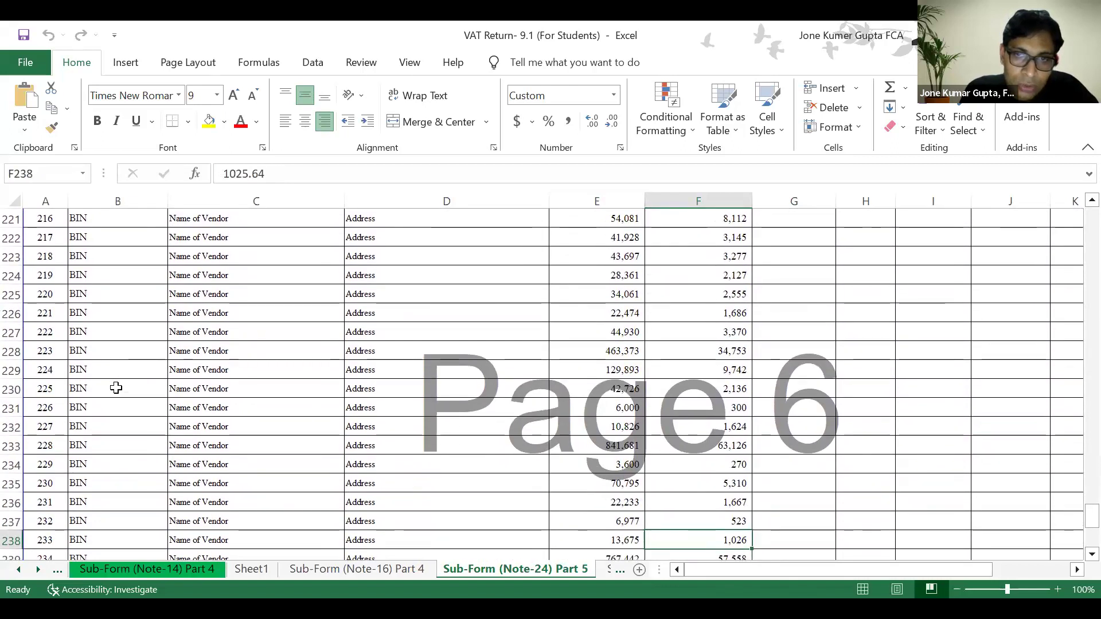
{"action": "key", "text": "Down"}
{"action": "key", "text": "Down"}
{"action": "key", "text": "Down"}
{"action": "key", "text": "Down"}
{"action": "key", "text": "Down"}
{"action": "key", "text": "Down"}
{"action": "key", "text": "Down"}
{"action": "key", "text": "Down"}
{"action": "key", "text": "Down"}
{"action": "key", "text": "Up"}
{"action": "key", "text": "Up"}
{"action": "key", "text": "Up"}
{"action": "key", "text": "Up"}
{"action": "key", "text": "Up"}
{"action": "key", "text": "Up"}
{"action": "key", "text": "Up"}
{"action": "key", "text": "Up"}
{"action": "key", "text": "Up"}
{"action": "key", "text": "Up"}
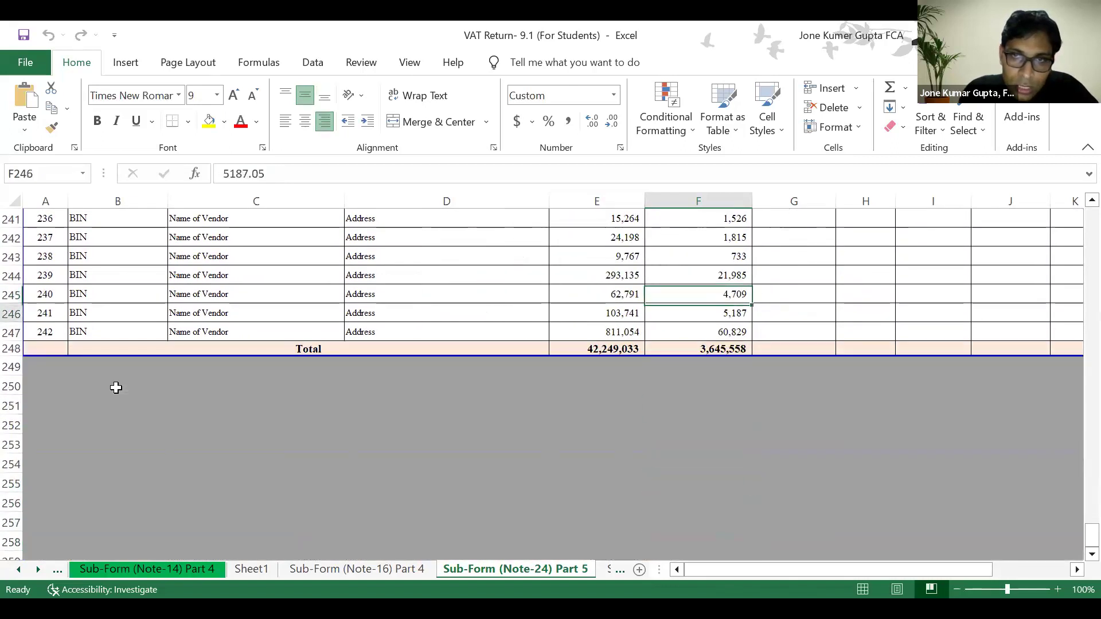
Check the sum formulas for Value and Deducted VAT in the Note-24 sub-form's Total row.
{"action": "key", "text": "Down"}
{"action": "key", "text": "Down"}
{"action": "key", "text": "Left"}
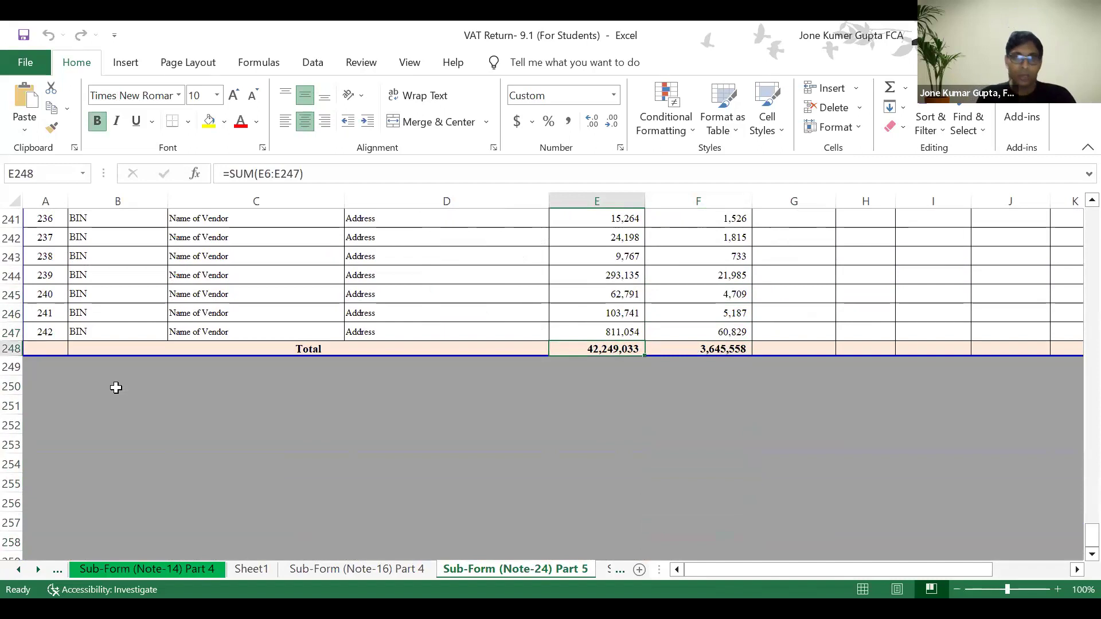
{"action": "key", "text": "Right"}
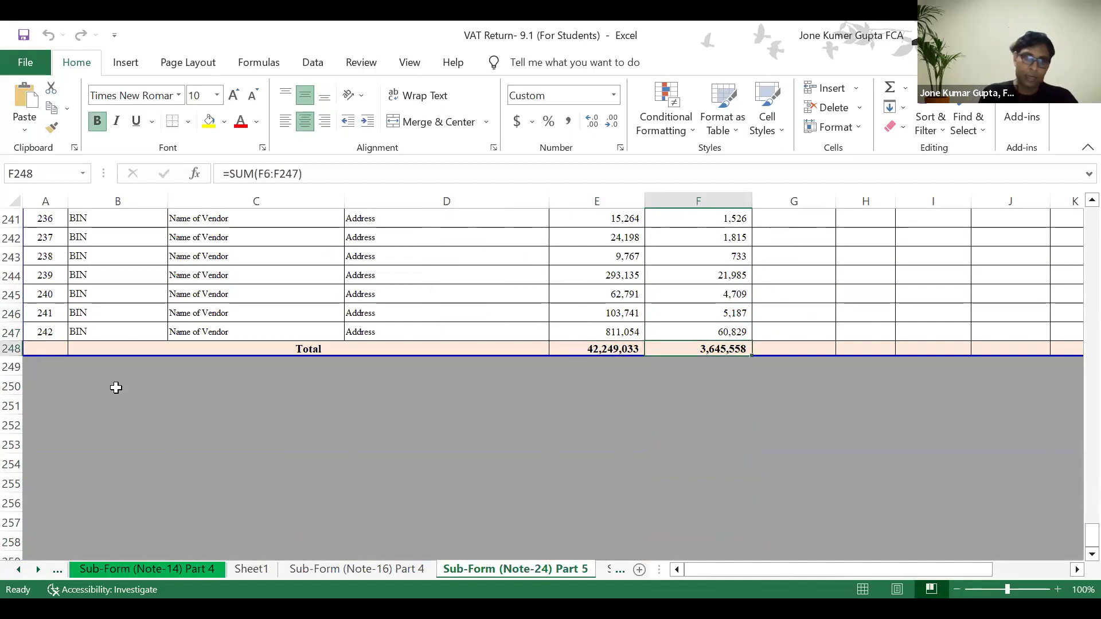
Return from the Note-24 sub-form to the Form VAT-9.1 sheet.
{"action": "left_click", "coordinate": [179, 569]}
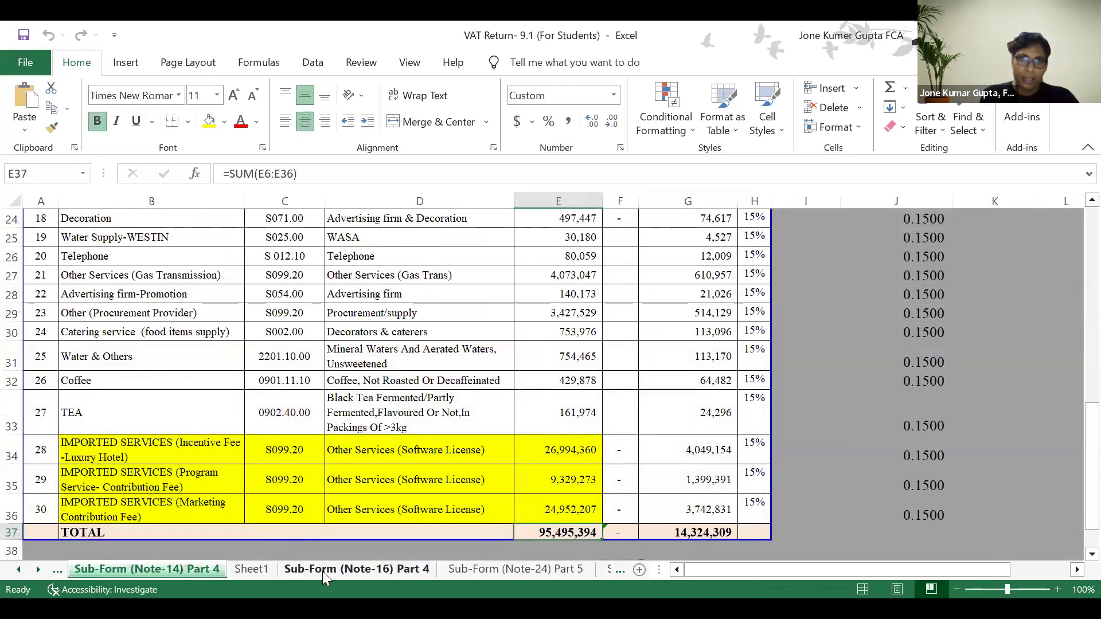
{"action": "key", "text": "ctrl+Page_Up"}
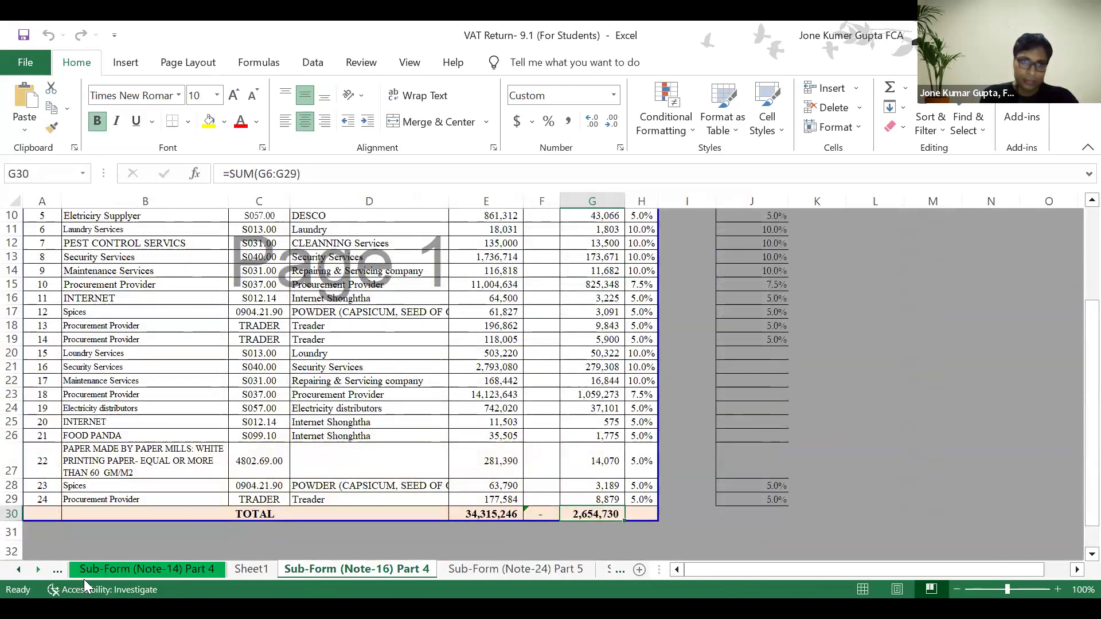
{"action": "left_click", "coordinate": [88, 573]}
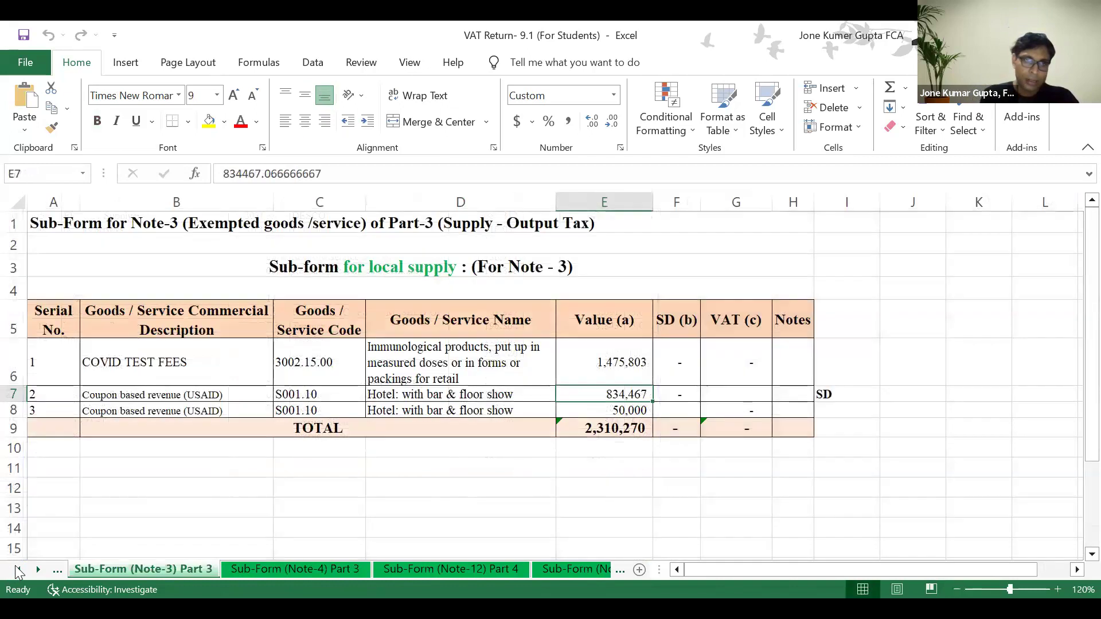
{"action": "left_click", "coordinate": [18, 569]}
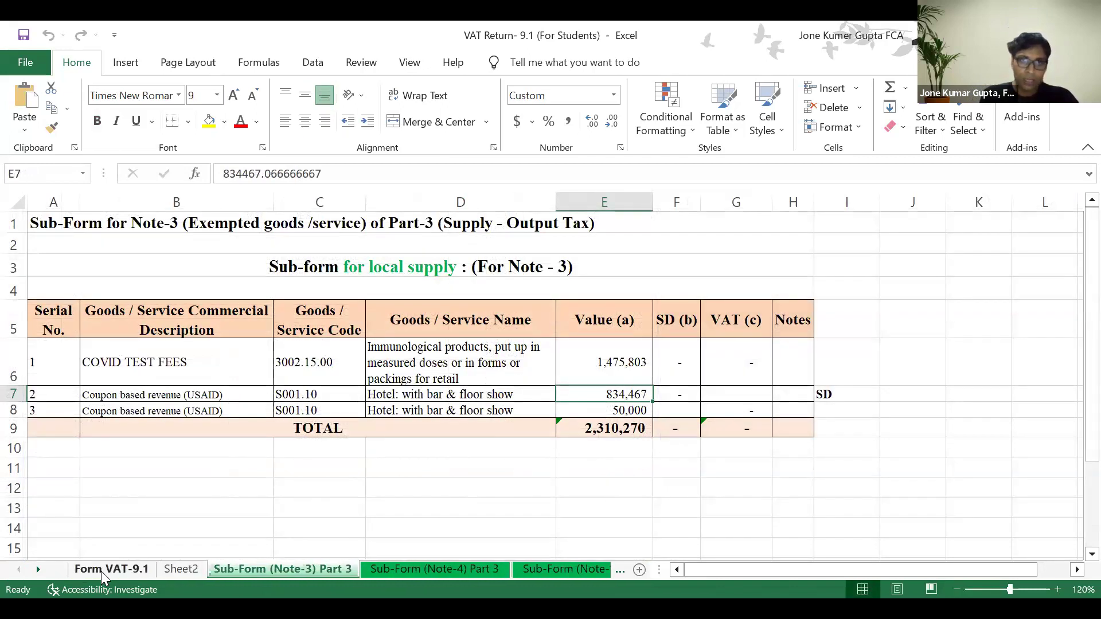
{"action": "left_click", "coordinate": [101, 571]}
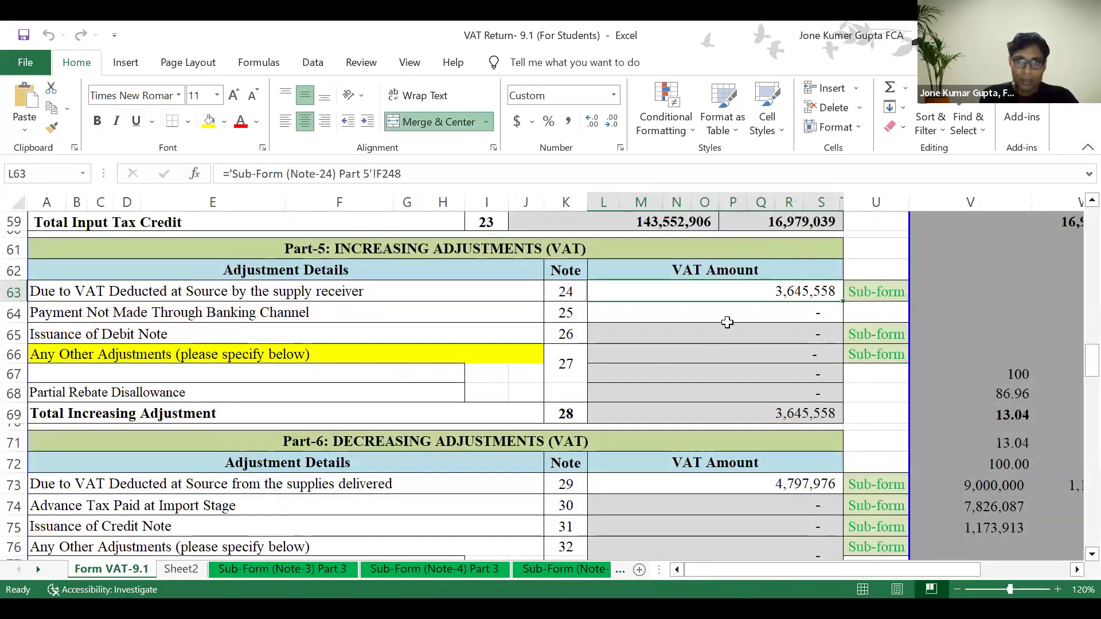
Examine the Part-5 VAT amounts from Note 25, Payment Not Made Through Banking Channel, through Note 28, Total Increasing Adjustment.
{"action": "left_click", "coordinate": [727, 319]}
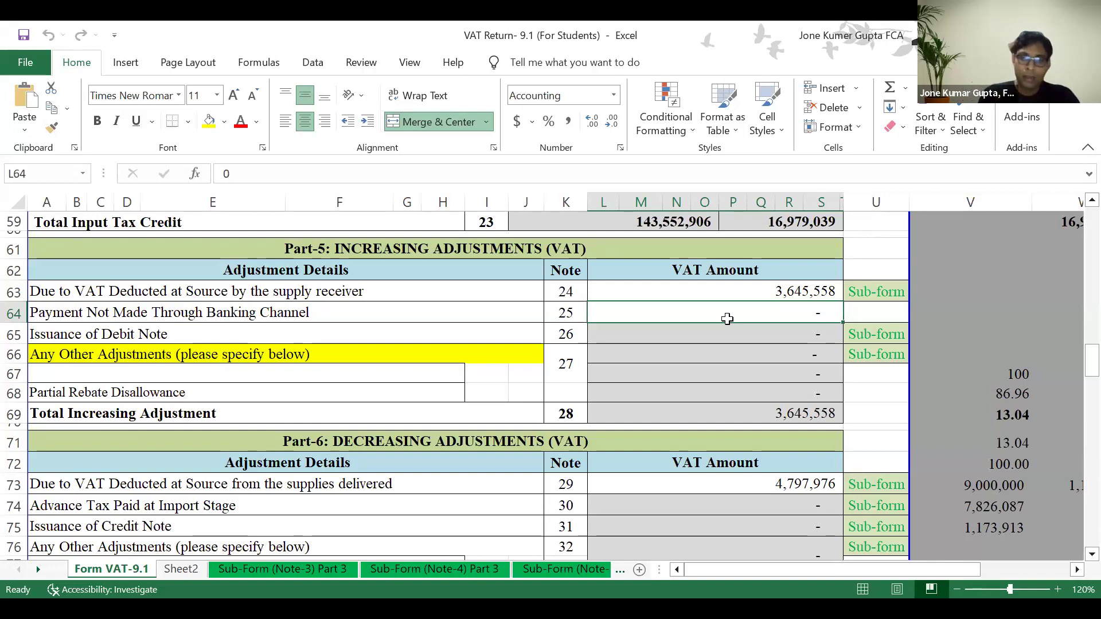
{"action": "key", "text": "Down"}
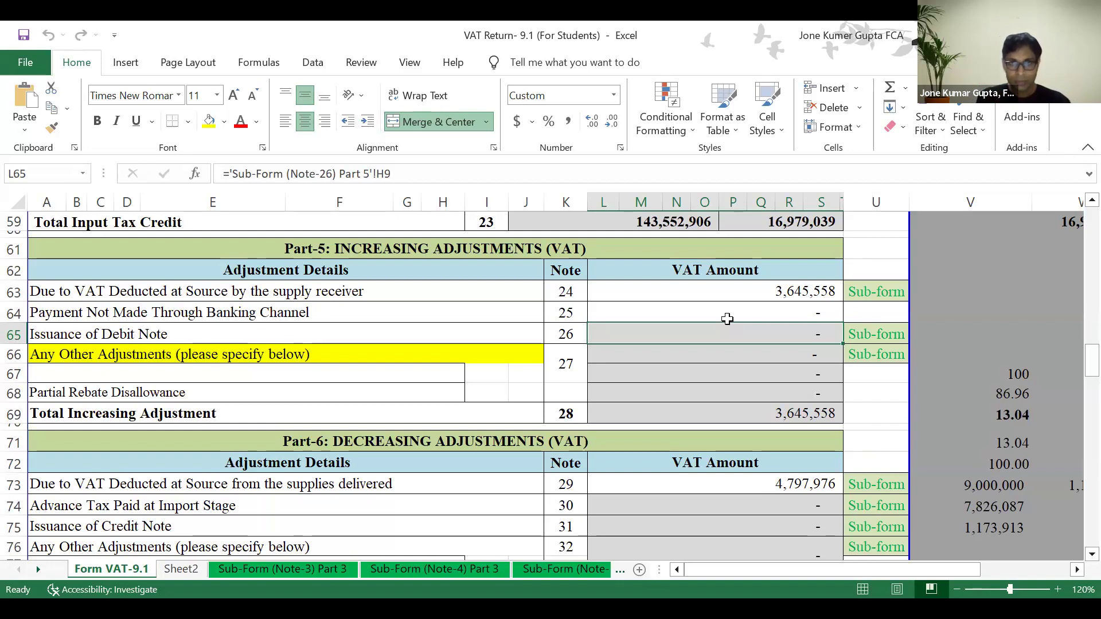
{"action": "key", "text": "Down"}
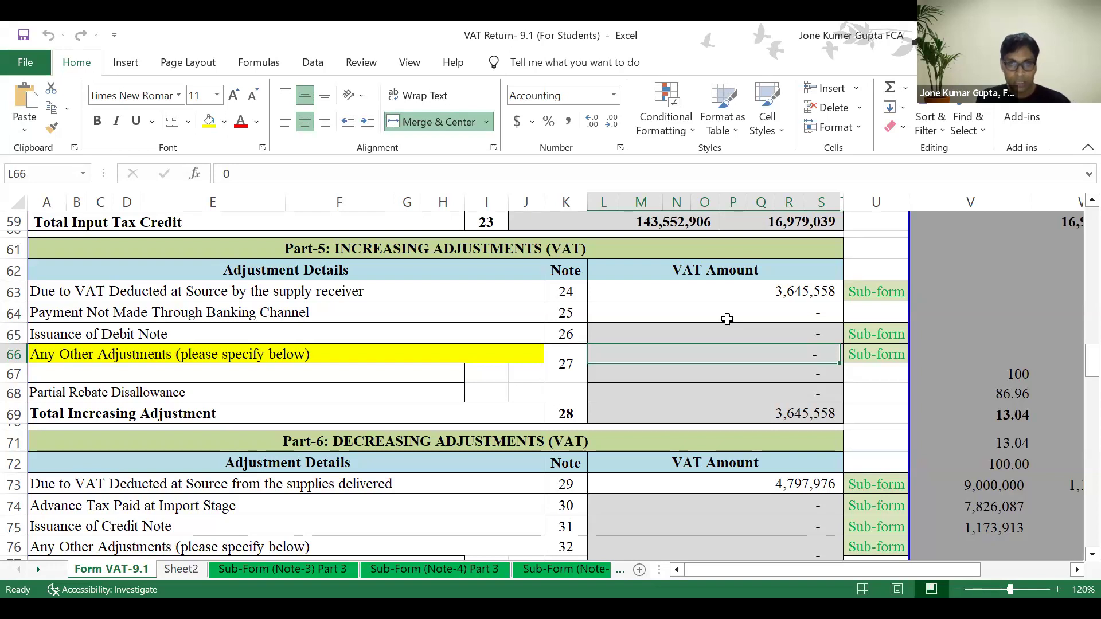
{"action": "key", "text": "Down"}
{"action": "key", "text": "Down"}
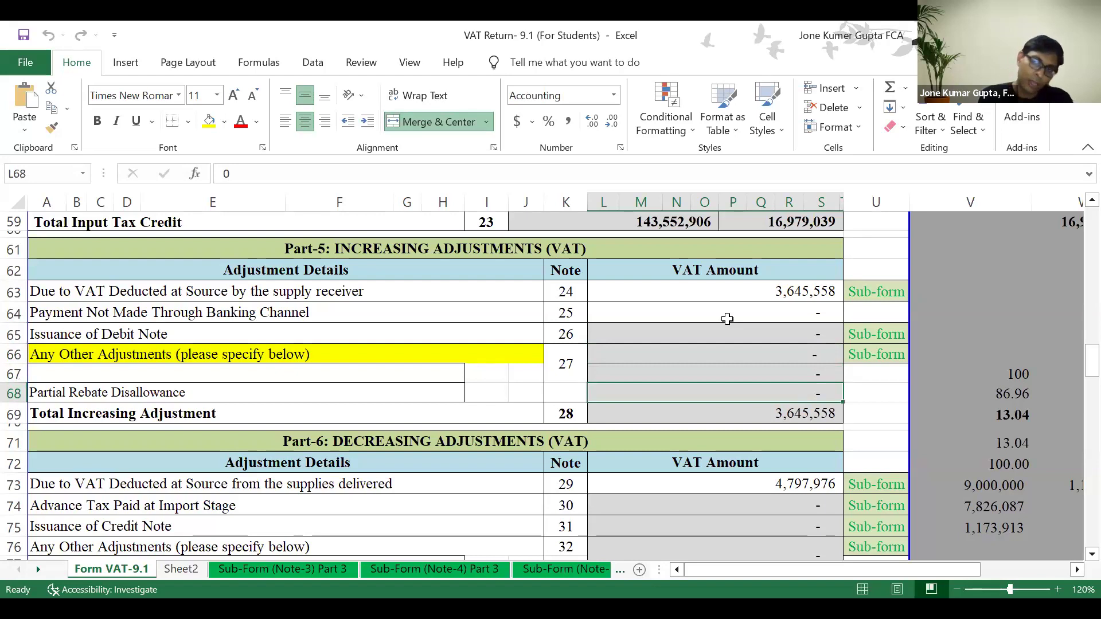
{"action": "key", "text": "Down"}
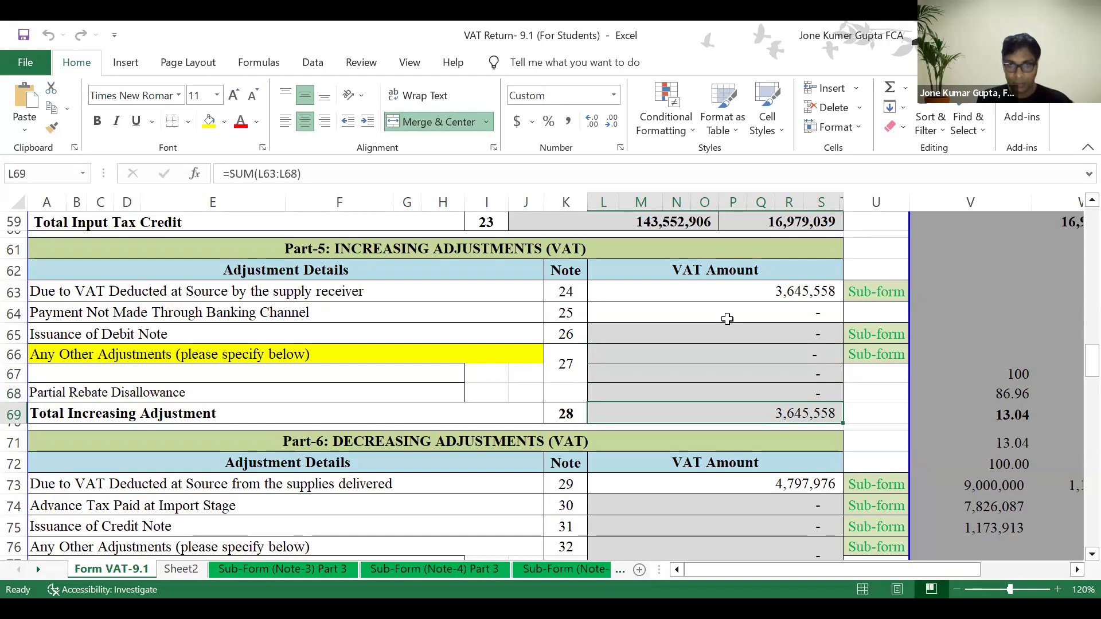
Go through the Part-6 Decreasing Adjustments VAT amounts down to Note 33, Total Decreasing Adjustment.
{"action": "key", "text": "Down"}
{"action": "key", "text": "Down"}
{"action": "key", "text": "Down"}
{"action": "key", "text": "Down"}
{"action": "key", "text": "Down"}
{"action": "key", "text": "Down"}
{"action": "key", "text": "Down"}
{"action": "key", "text": "Down"}
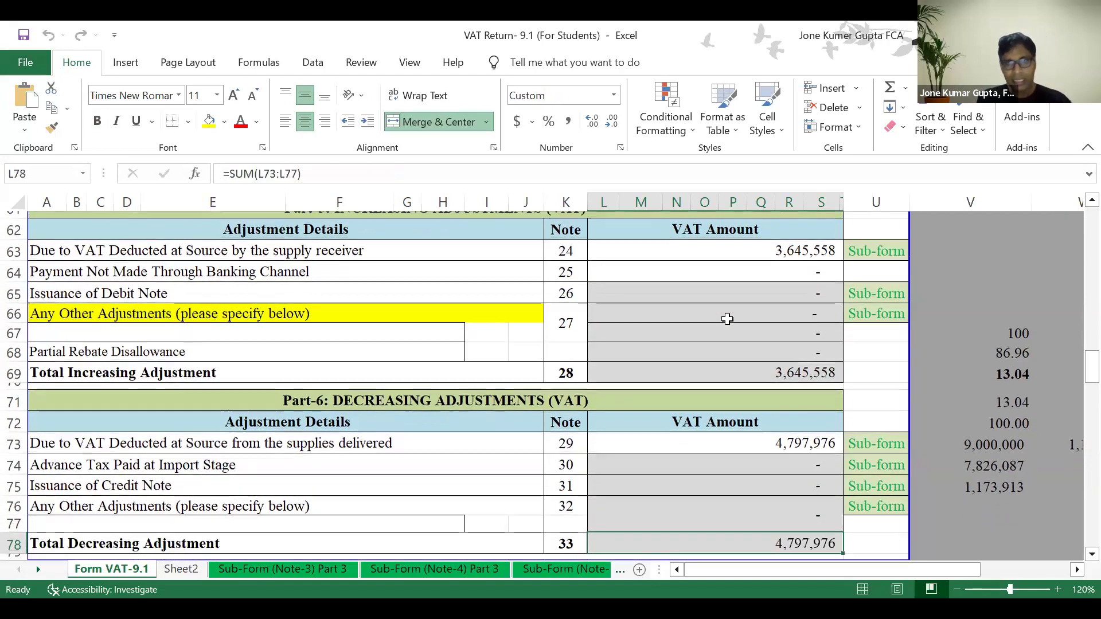
{"action": "key", "text": "Down"}
Trace the Note 29 VAT amount in Part-6 to its source total in the Note-29 sub-form.
{"action": "key", "text": "Right"}
{"action": "key", "text": "Right"}
{"action": "key", "text": "Up"}
{"action": "key", "text": "Up"}
{"action": "key", "text": "Up"}
{"action": "key", "text": "Up"}
{"action": "key", "text": "Up"}
{"action": "key", "text": "Up"}
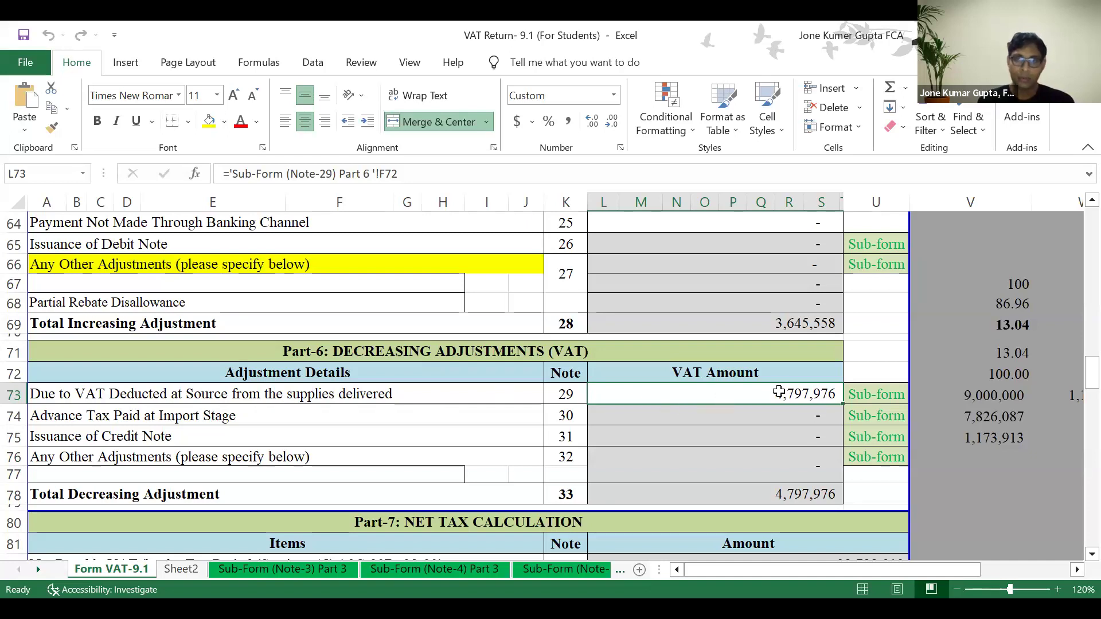
{"action": "key", "text": "ctrl+bracketleft"}
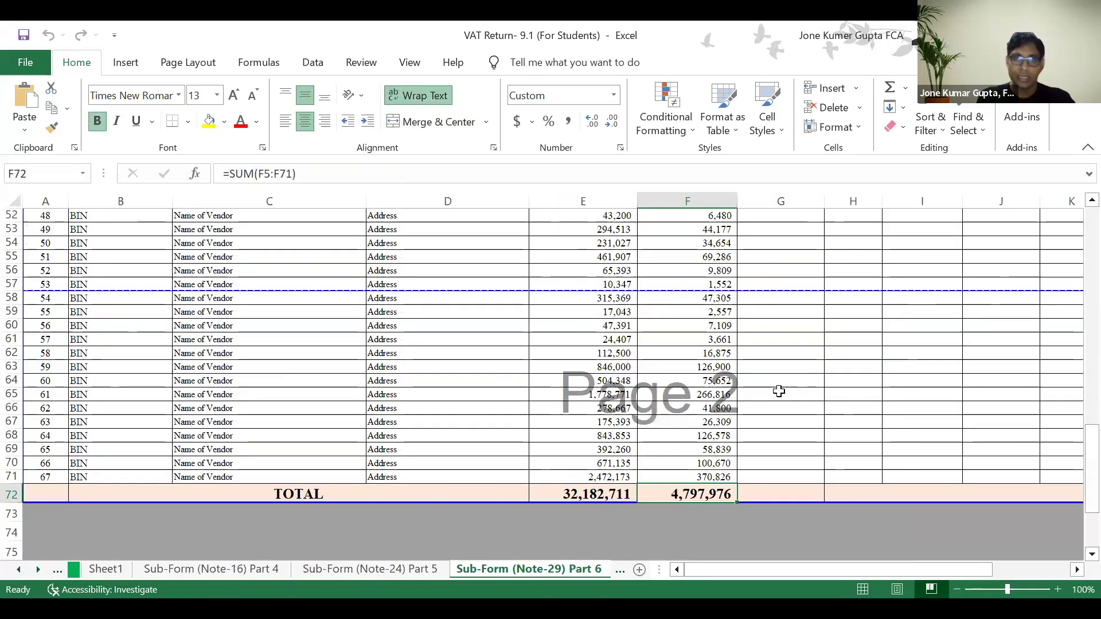
Look back through the Deducted VAT entries above the total and return to the heading of the Note-29 sub-form.
{"action": "key", "text": "Up"}
{"action": "key", "text": "Up"}
{"action": "key", "text": "Up"}
{"action": "key", "text": "Up"}
{"action": "key", "text": "Up"}
{"action": "key", "text": "Up"}
{"action": "key", "text": "Up"}
{"action": "key", "text": "Up"}
{"action": "key", "text": "Up"}
{"action": "key", "text": "Up"}
{"action": "key", "text": "Up"}
{"action": "key", "text": "Up"}
{"action": "key", "text": "Up"}
{"action": "key", "text": "Up"}
{"action": "key", "text": "Up"}
{"action": "key", "text": "Up"}
{"action": "key", "text": "Up"}
{"action": "key", "text": "Up"}
{"action": "key", "text": "Up"}
{"action": "key", "text": "Up"}
{"action": "key", "text": "Up"}
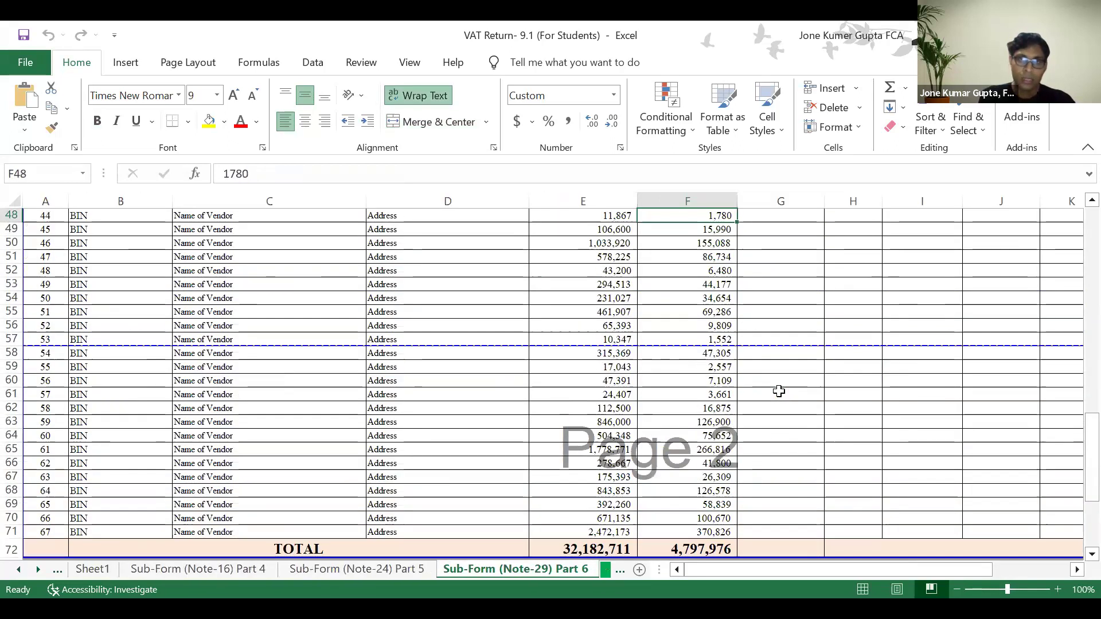
{"action": "key", "text": "Up"}
{"action": "key", "text": "Up"}
{"action": "key", "text": "Up"}
{"action": "key", "text": "Up"}
{"action": "key", "text": "Up"}
{"action": "key", "text": "Up"}
{"action": "key", "text": "Up"}
{"action": "key", "text": "Up"}
{"action": "key", "text": "Up"}
{"action": "key", "text": "Up"}
{"action": "key", "text": "Up"}
{"action": "key", "text": "ctrl+Home"}
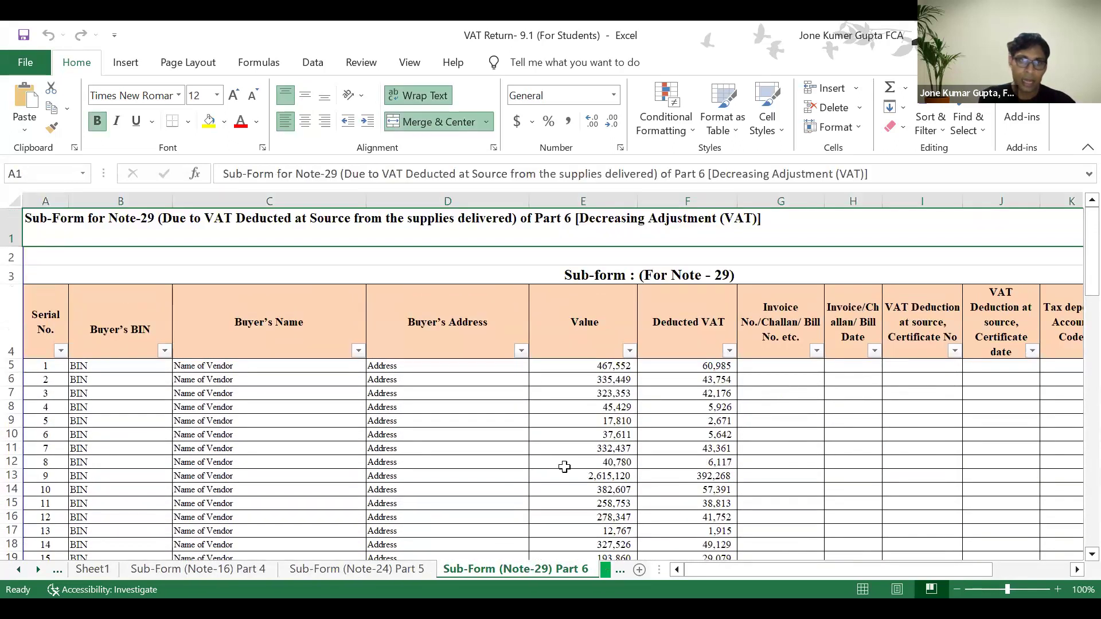
Examine the buyer's name, address, value and deducted VAT fields of serial no. 2 in the Note-29 sub-form.
{"action": "left_click", "coordinate": [60, 379]}
{"action": "key", "text": "Right"}
{"action": "key", "text": "Right"}
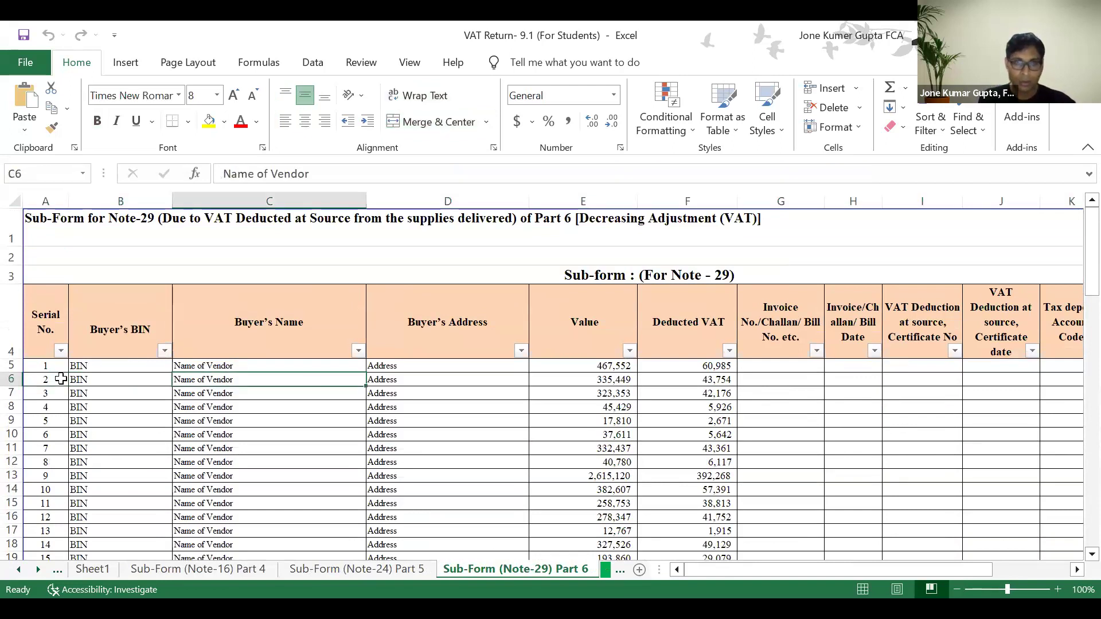
{"action": "key", "text": "Right"}
{"action": "key", "text": "Left"}
{"action": "key", "text": "Left"}
{"action": "key", "text": "Right"}
{"action": "key", "text": "Right"}
{"action": "key", "text": "Right"}
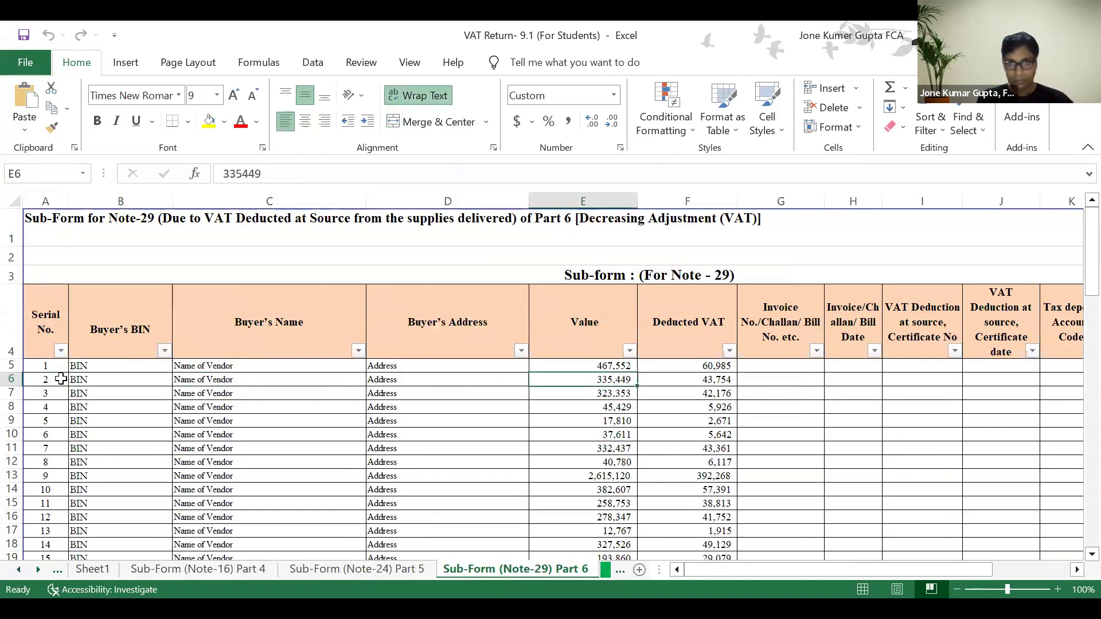
{"action": "key", "text": "Right"}
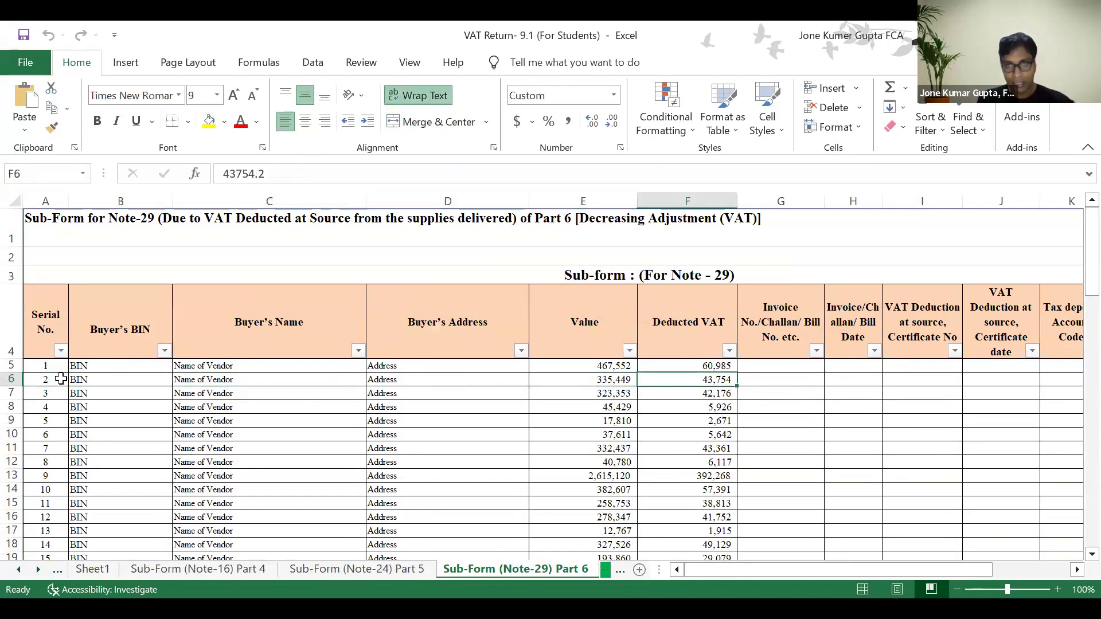
Go through the Deducted VAT column of the Note-29 sub-form from serial no. 2 down to the total row.
{"action": "key", "text": "Down"}
{"action": "key", "text": "Down"}
{"action": "key", "text": "Down"}
{"action": "key", "text": "Down"}
{"action": "key", "text": "Down"}
{"action": "key", "text": "Down"}
{"action": "key", "text": "Down"}
{"action": "key", "text": "Down"}
{"action": "key", "text": "Down"}
{"action": "key", "text": "Down"}
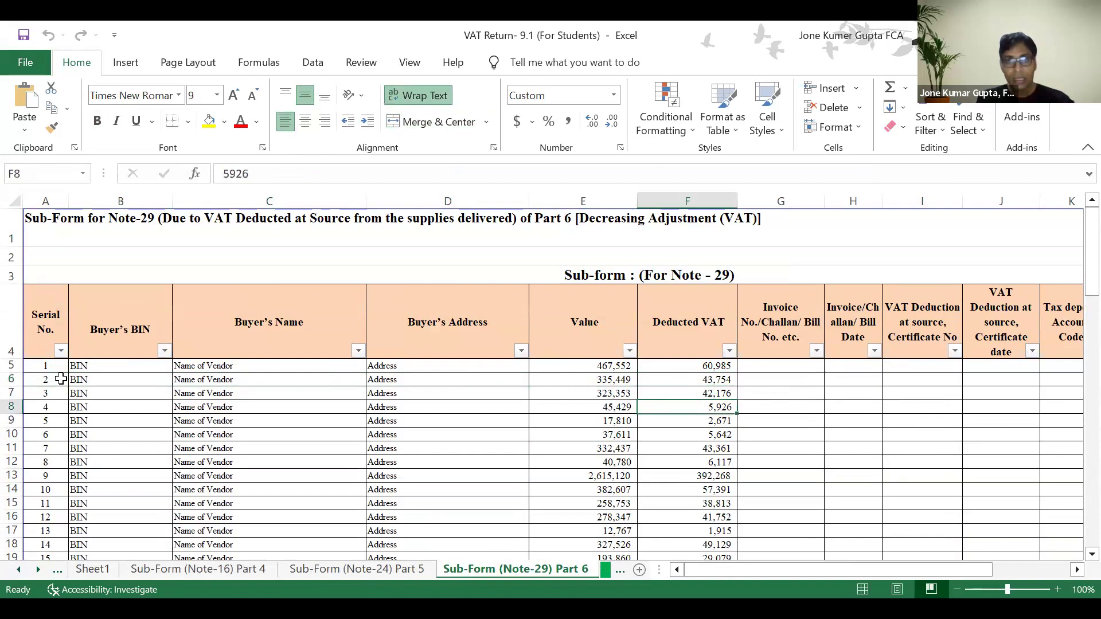
{"action": "key", "text": "Down"}
{"action": "key", "text": "Down"}
{"action": "key", "text": "Down"}
{"action": "key", "text": "Down"}
{"action": "key", "text": "Down"}
{"action": "key", "text": "Down"}
{"action": "key", "text": "Down"}
{"action": "key", "text": "Down"}
{"action": "key", "text": "Down"}
{"action": "key", "text": "Down"}
{"action": "key", "text": "Down"}
{"action": "key", "text": "Down"}
{"action": "key", "text": "Down"}
{"action": "key", "text": "Down"}
{"action": "key", "text": "Down"}
{"action": "key", "text": "Down"}
{"action": "key", "text": "Down"}
{"action": "key", "text": "Down"}
{"action": "key", "text": "Down"}
{"action": "key", "text": "Down"}
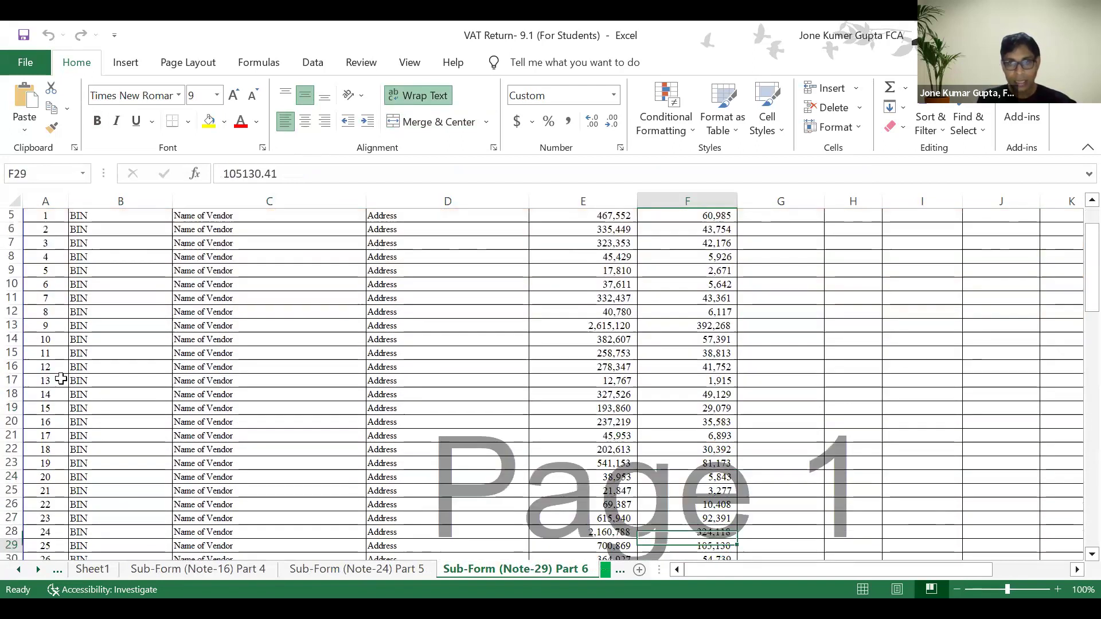
{"action": "key", "text": "Down"}
{"action": "key", "text": "Down"}
{"action": "key", "text": "Down"}
{"action": "key", "text": "Down"}
{"action": "key", "text": "Down"}
{"action": "key", "text": "Down"}
{"action": "key", "text": "Down"}
{"action": "key", "text": "Down"}
{"action": "key", "text": "Down"}
{"action": "key", "text": "Down"}
{"action": "key", "text": "Down"}
{"action": "key", "text": "Down"}
{"action": "key", "text": "Down"}
{"action": "key", "text": "Down"}
{"action": "key", "text": "Down"}
{"action": "key", "text": "Down"}
{"action": "key", "text": "Down"}
{"action": "key", "text": "Down"}
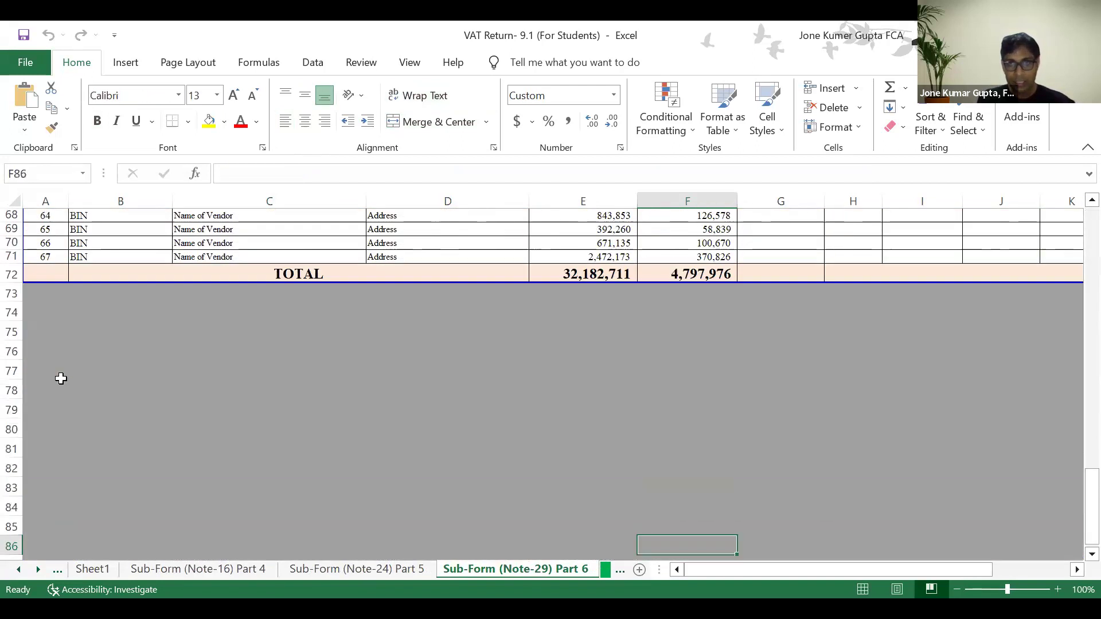
{"action": "key", "text": "Up"}
{"action": "key", "text": "Up"}
{"action": "key", "text": "Up"}
{"action": "key", "text": "Up"}
{"action": "key", "text": "Up"}
{"action": "key", "text": "Up"}
{"action": "key", "text": "Up"}
{"action": "key", "text": "Up"}
{"action": "key", "text": "Up"}
{"action": "key", "text": "Up"}
{"action": "key", "text": "Up"}
{"action": "key", "text": "Up"}
{"action": "key", "text": "Up"}
{"action": "key", "text": "Up"}
{"action": "key", "text": "Up"}
{"action": "key", "text": "Up"}
{"action": "key", "text": "Up"}
{"action": "key", "text": "Up"}
{"action": "key", "text": "Up"}
{"action": "key", "text": "Up"}
{"action": "key", "text": "Up"}
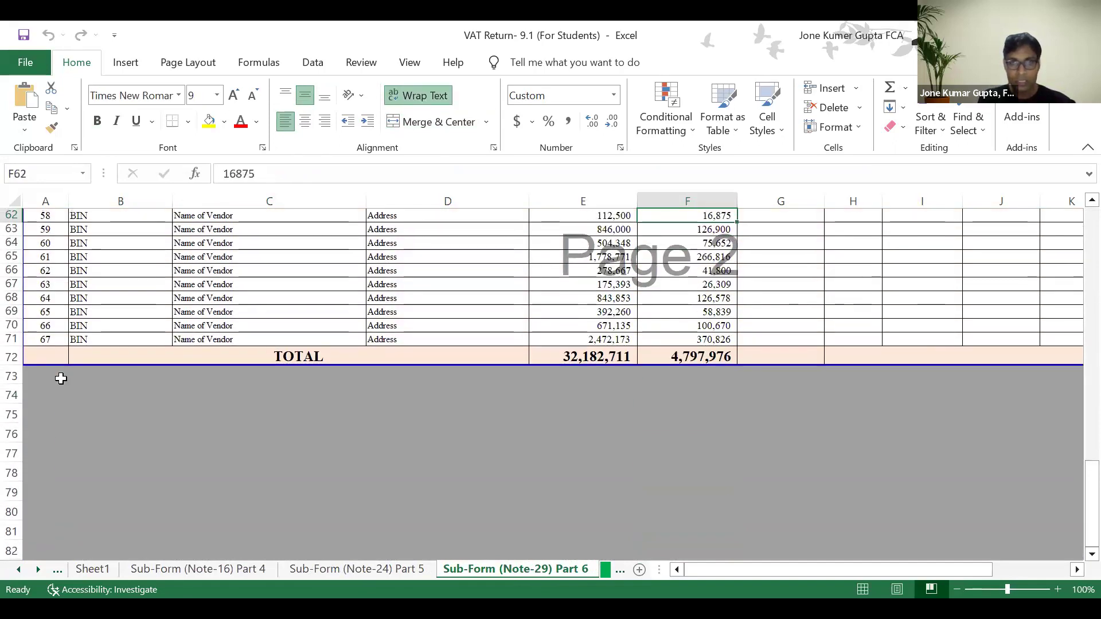
Return to the Form VAT-9.1 sheet and examine the Part-6 amounts from Note 30, Advance Tax Paid at Import Stage, through Note 33.
{"action": "scroll", "coordinate": [16, 576], "scroll_direction": "up", "scroll_amount": 6}
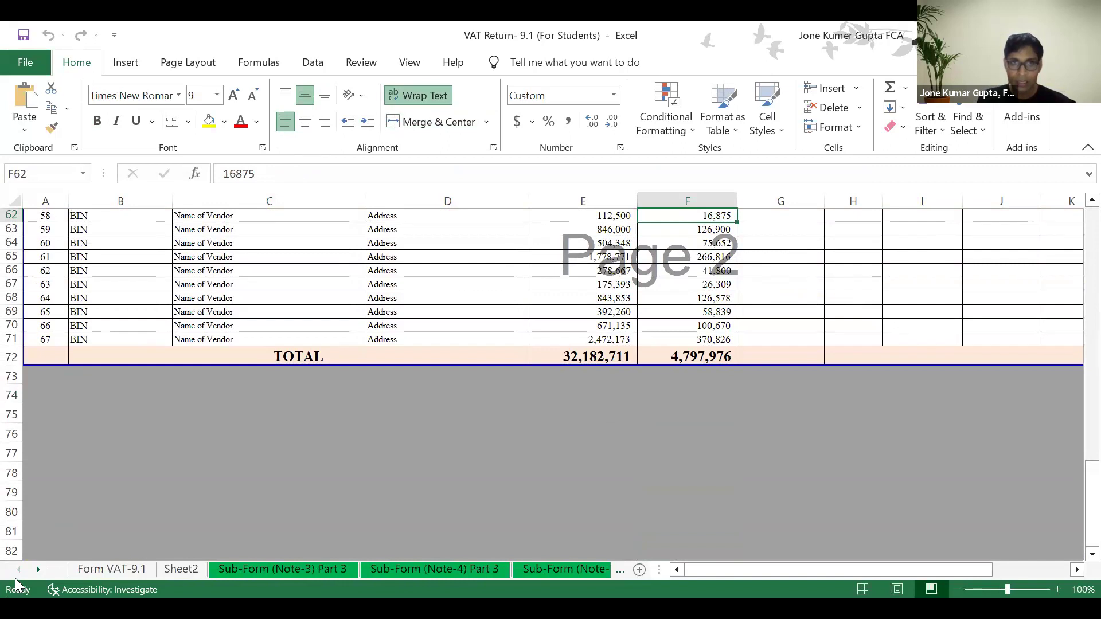
{"action": "left_click", "coordinate": [111, 569]}
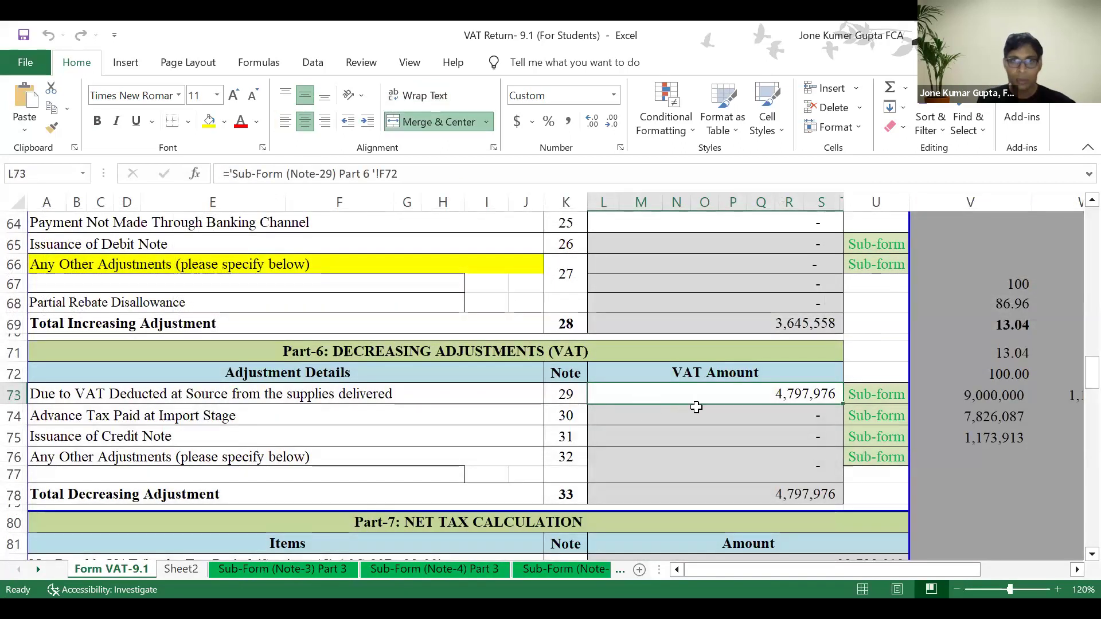
{"action": "left_click", "coordinate": [725, 415]}
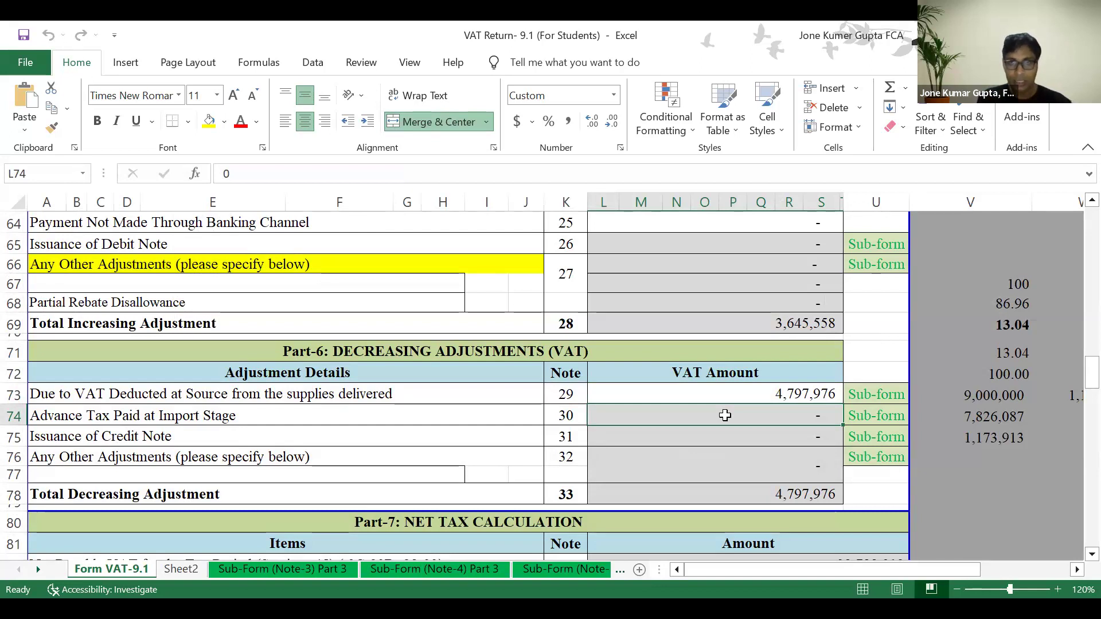
{"action": "key", "text": "Down"}
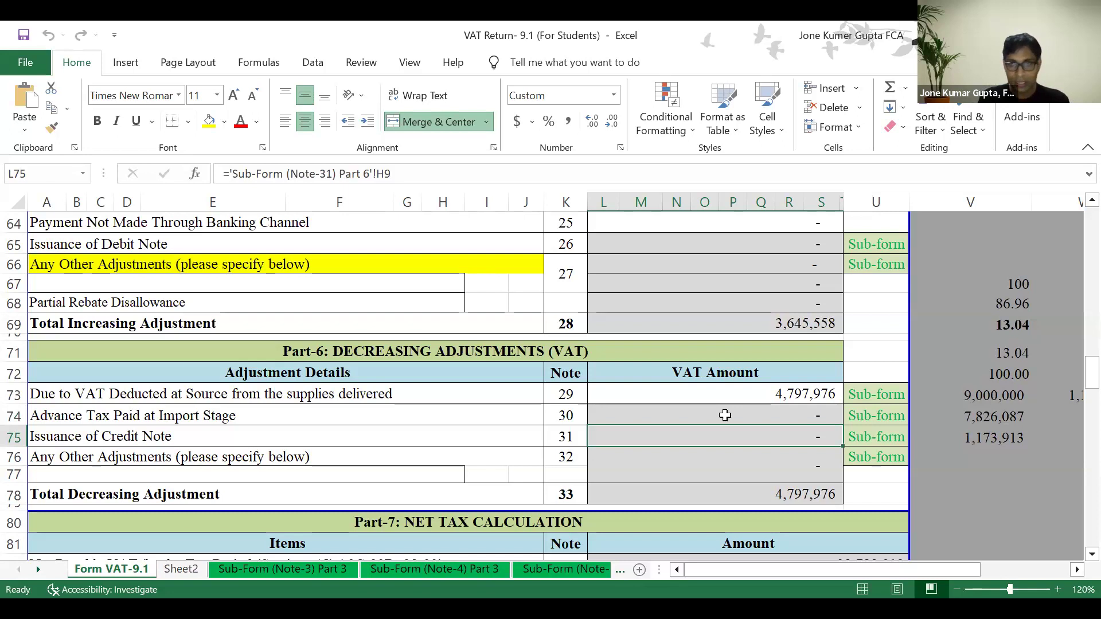
{"action": "key", "text": "Down"}
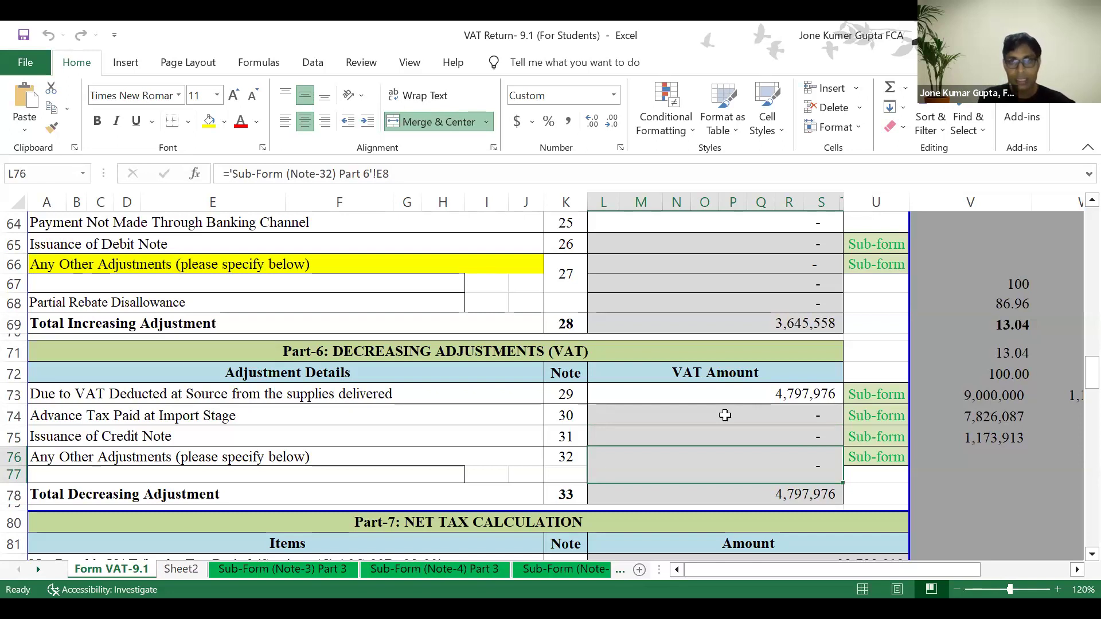
{"action": "key", "text": "Down"}
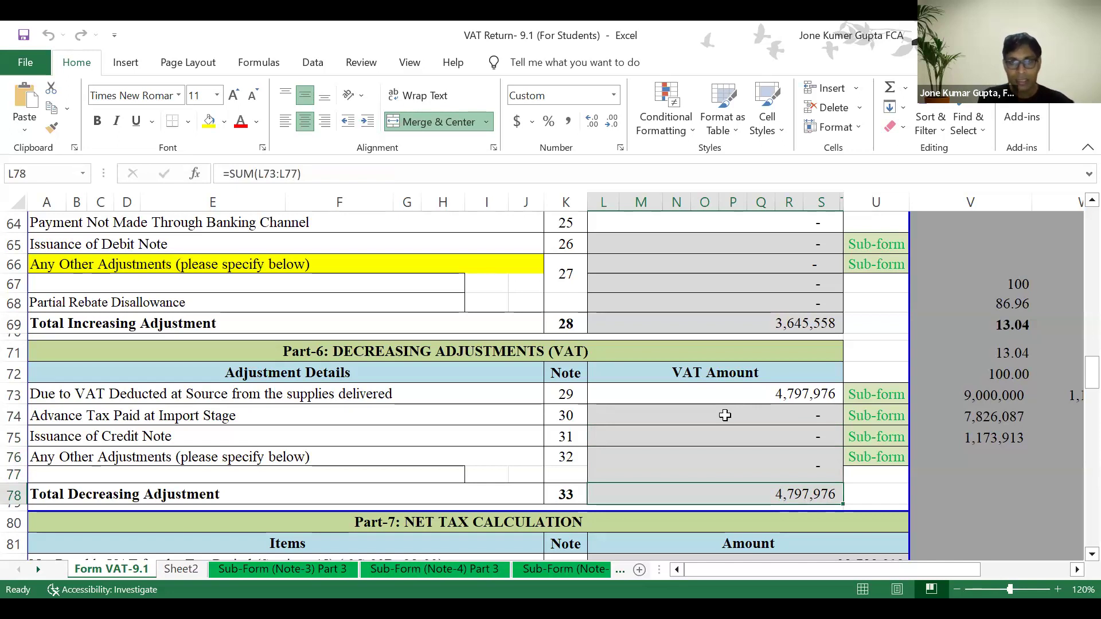
Look back over the return from Part-6 through Part-5 and Total Input Tax Credit to the Nature of Purchase table's header row.
{"action": "key", "text": "Up"}
{"action": "key", "text": "Up"}
{"action": "key", "text": "Up"}
{"action": "key", "text": "Up"}
{"action": "key", "text": "Up"}
{"action": "key", "text": "Up"}
{"action": "key", "text": "Up"}
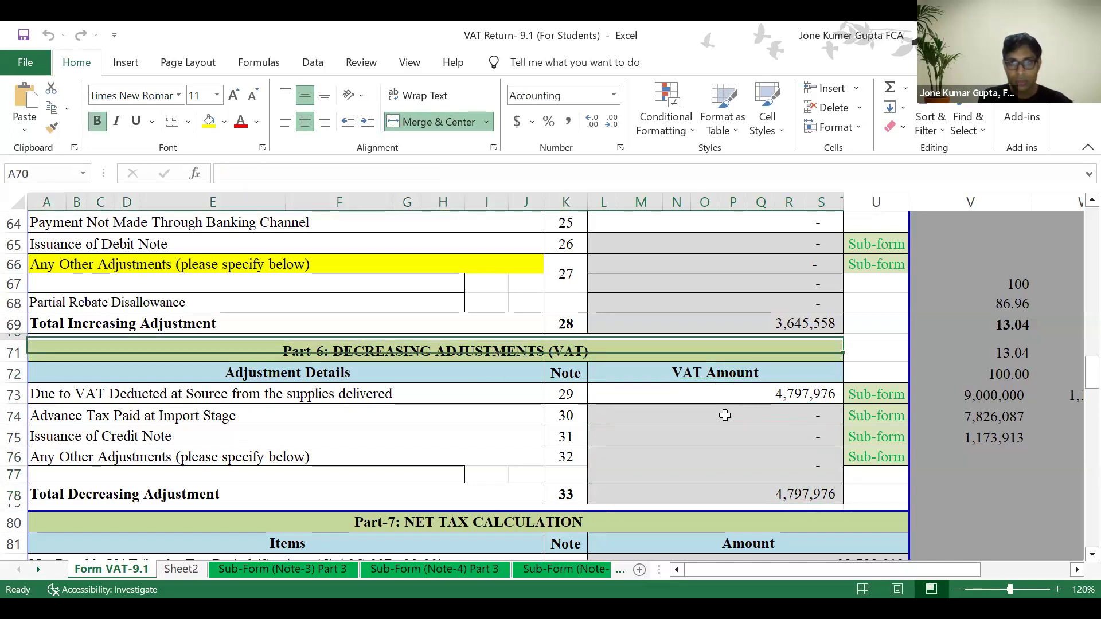
{"action": "key", "text": "Up"}
{"action": "key", "text": "Up"}
{"action": "key", "text": "Up"}
{"action": "key", "text": "Up"}
{"action": "key", "text": "Up"}
{"action": "key", "text": "Up"}
{"action": "key", "text": "Up"}
{"action": "key", "text": "Up"}
{"action": "key", "text": "Up"}
{"action": "key", "text": "Up"}
{"action": "key", "text": "Up"}
{"action": "key", "text": "Up"}
{"action": "key", "text": "Up"}
{"action": "key", "text": "Up"}
{"action": "key", "text": "Up"}
{"action": "key", "text": "Up"}
{"action": "key", "text": "Up"}
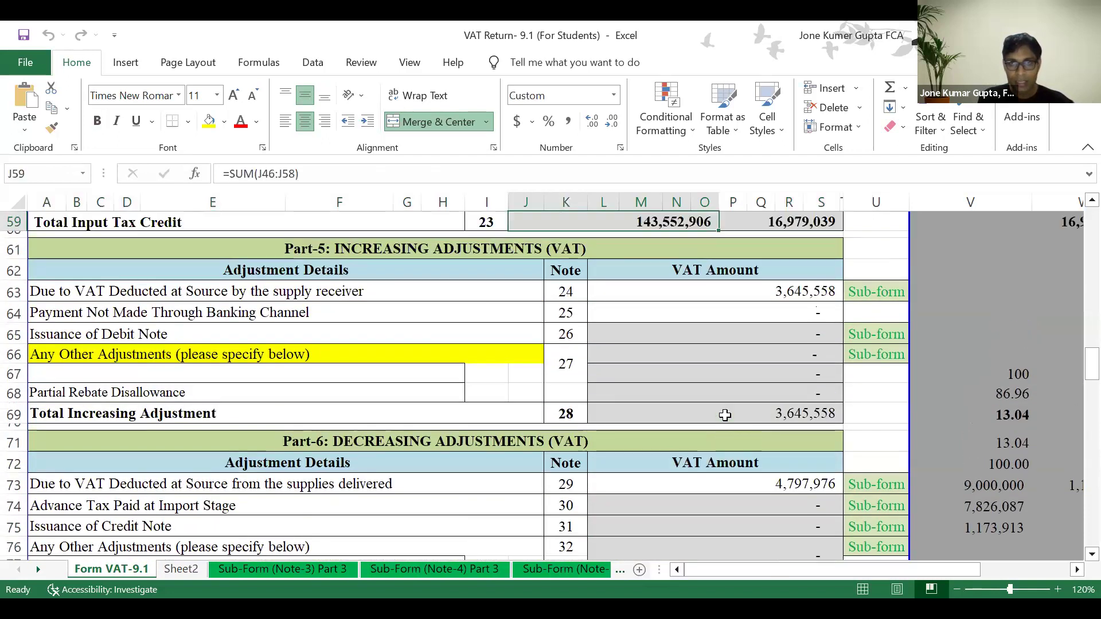
{"action": "key", "text": "Up"}
{"action": "key", "text": "Up"}
{"action": "key", "text": "Up"}
{"action": "key", "text": "Up"}
{"action": "key", "text": "Up"}
{"action": "key", "text": "Up"}
{"action": "key", "text": "Up"}
{"action": "key", "text": "Up"}
{"action": "key", "text": "Up"}
{"action": "key", "text": "Up"}
{"action": "key", "text": "Up"}
{"action": "key", "text": "Up"}
{"action": "key", "text": "Up"}
{"action": "key", "text": "Up"}
{"action": "key", "text": "Up"}
{"action": "key", "text": "Up"}
{"action": "key", "text": "Up"}
{"action": "key", "text": "Up"}
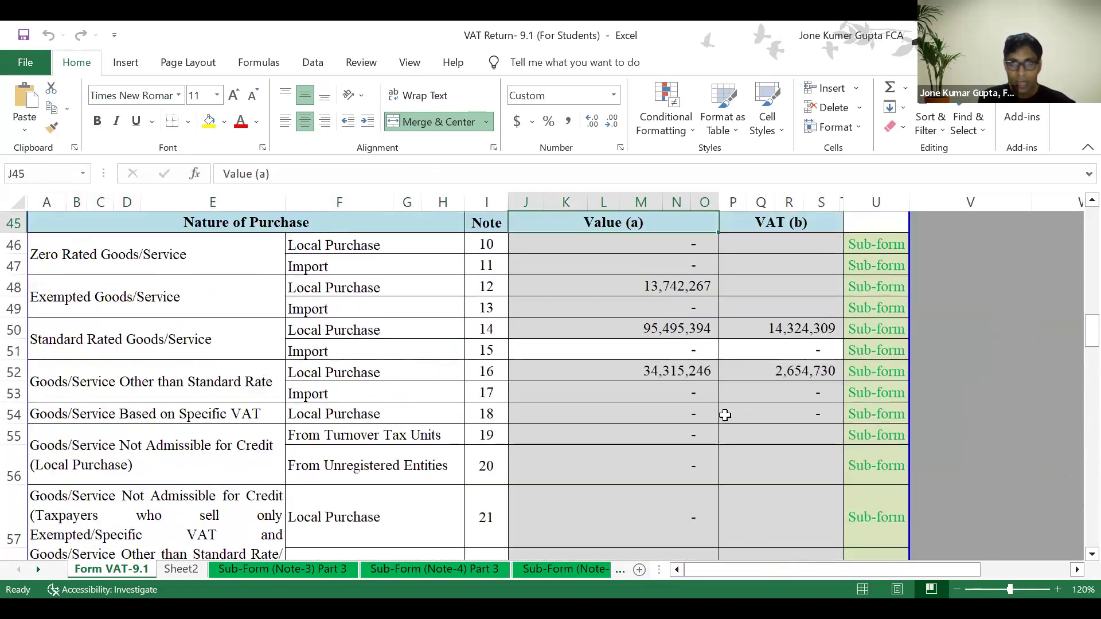
Review Part-4 from its input tax instructions through the purchase values of Notes 10 to 22.
{"action": "key", "text": "Up"}
{"action": "key", "text": "Up"}
{"action": "key", "text": "Up"}
{"action": "key", "text": "Up"}
{"action": "key", "text": "Down"}
{"action": "key", "text": "Down"}
{"action": "key", "text": "Down"}
{"action": "key", "text": "Down"}
{"action": "key", "text": "Down"}
{"action": "key", "text": "Down"}
{"action": "key", "text": "Down"}
{"action": "key", "text": "Down"}
{"action": "key", "text": "Down"}
{"action": "key", "text": "Down"}
{"action": "key", "text": "Down"}
{"action": "key", "text": "Down"}
{"action": "key", "text": "Down"}
{"action": "key", "text": "Down"}
{"action": "key", "text": "Down"}
{"action": "key", "text": "Down"}
{"action": "key", "text": "Down"}
{"action": "key", "text": "Down"}
{"action": "key", "text": "Down"}
{"action": "key", "text": "Down"}
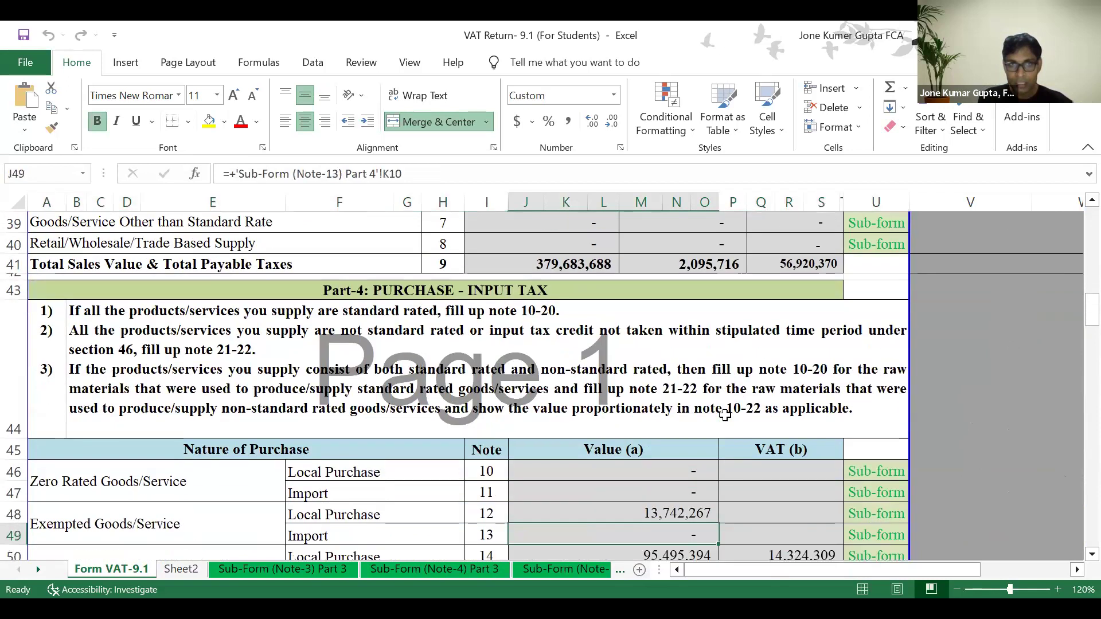
{"action": "key", "text": "Down"}
{"action": "key", "text": "Down"}
{"action": "key", "text": "Down"}
{"action": "key", "text": "Down"}
{"action": "key", "text": "Down"}
{"action": "key", "text": "Down"}
{"action": "key", "text": "Down"}
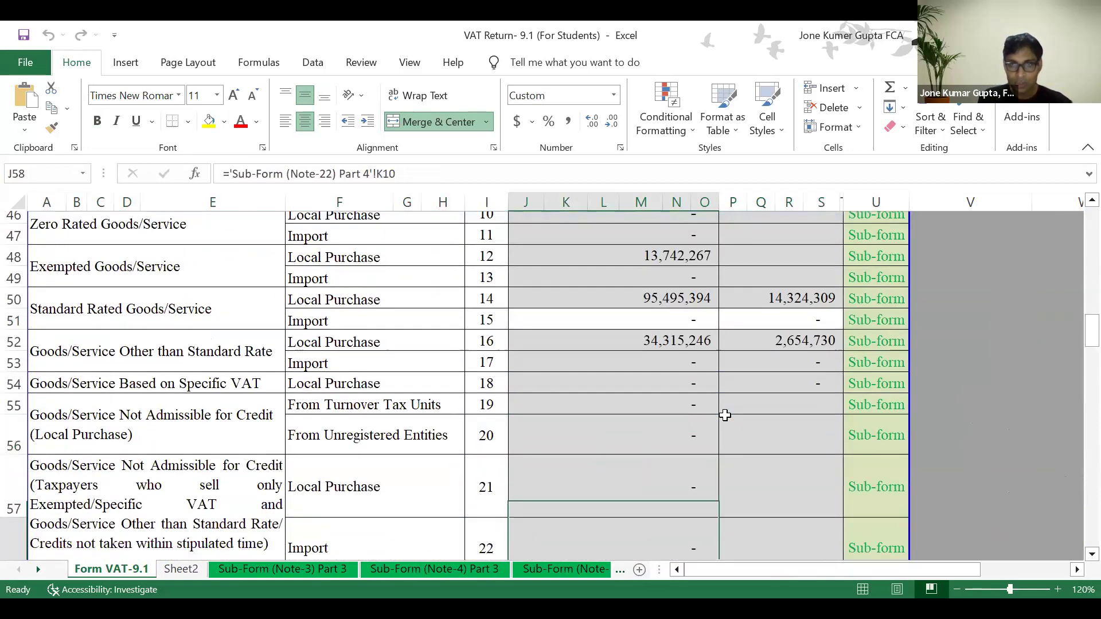
Examine Total Input Tax Credit, the Part-5 increasing adjustments and the Part-6 decreasing adjustments through Note 33.
{"action": "key", "text": "Down"}
{"action": "key", "text": "Down"}
{"action": "key", "text": "Down"}
{"action": "key", "text": "Down"}
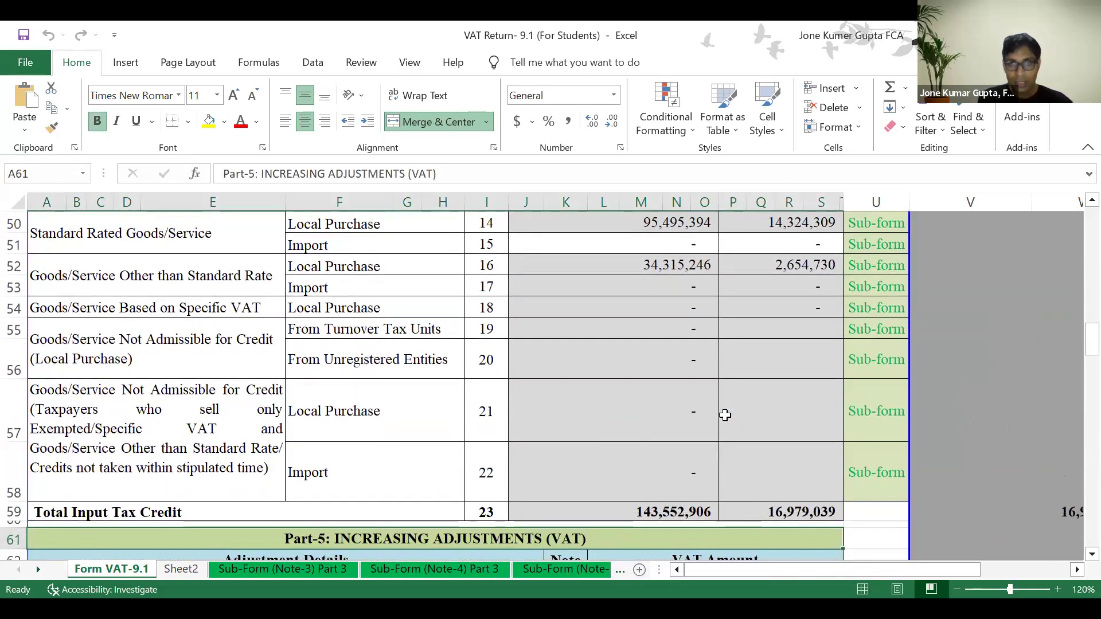
{"action": "key", "text": "Down"}
{"action": "key", "text": "Down"}
{"action": "key", "text": "Down"}
{"action": "key", "text": "Down"}
{"action": "key", "text": "Down"}
{"action": "key", "text": "Down"}
{"action": "key", "text": "Down"}
{"action": "key", "text": "Down"}
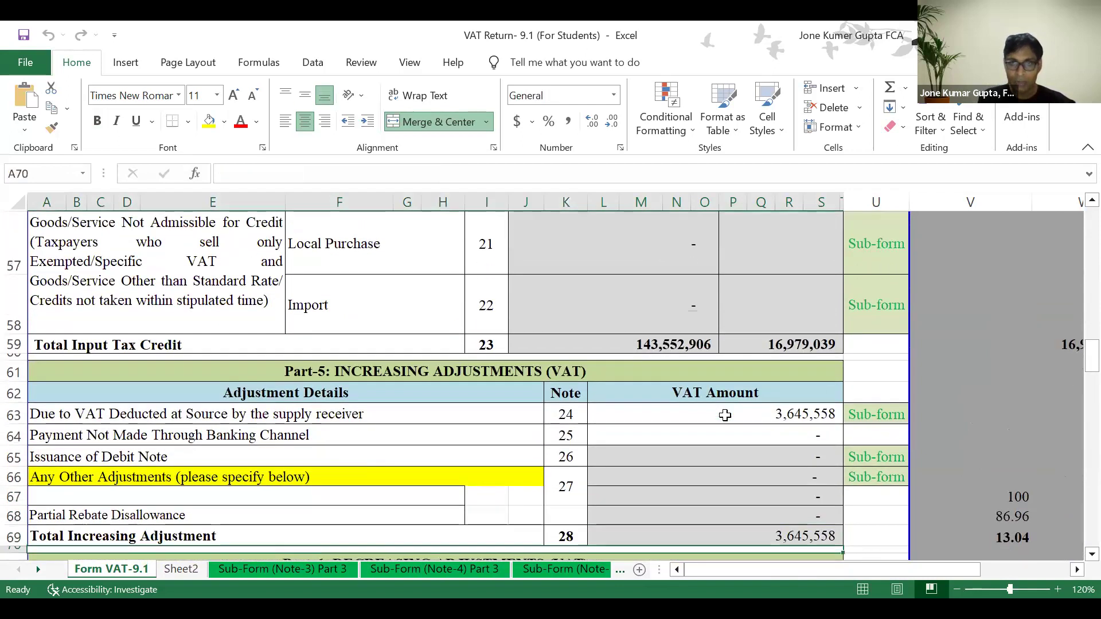
{"action": "key", "text": "Down"}
{"action": "key", "text": "Down"}
{"action": "key", "text": "Down"}
{"action": "key", "text": "Down"}
{"action": "key", "text": "Down"}
{"action": "key", "text": "Down"}
{"action": "key", "text": "Down"}
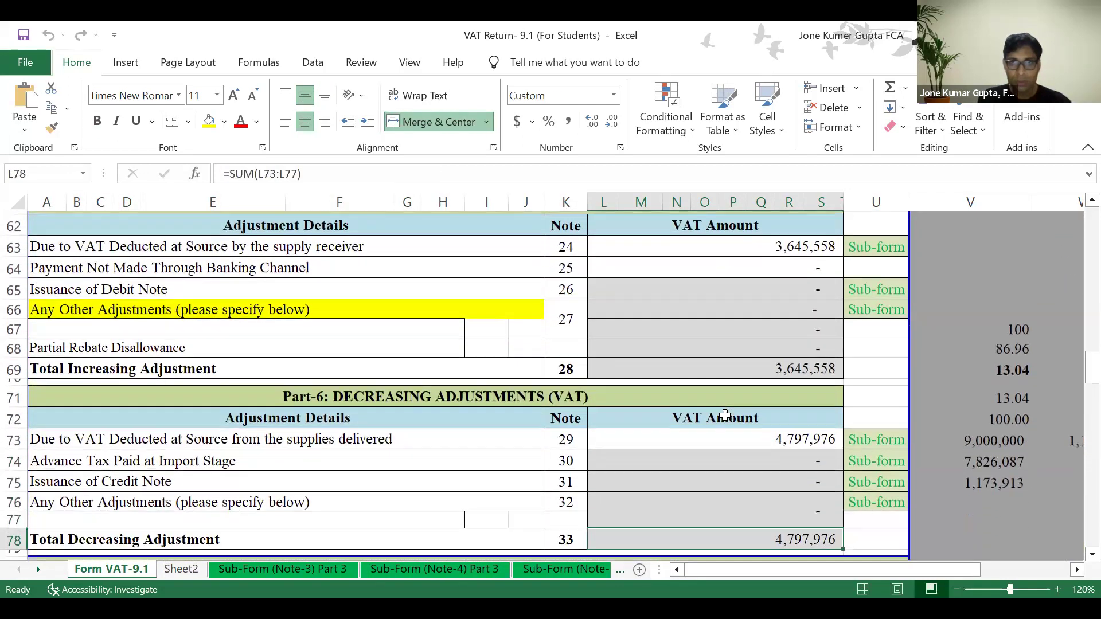
Examine the Part-7 Net Tax Calculation section and inspect the Note 34 Net Payable VAT formula.
{"action": "scroll", "coordinate": [863, 385], "scroll_direction": "down", "scroll_amount": 3}
{"action": "key", "text": "Up"}
{"action": "key", "text": "Up"}
{"action": "key", "text": "Up"}
{"action": "key", "text": "Up"}
{"action": "key", "text": "Up"}
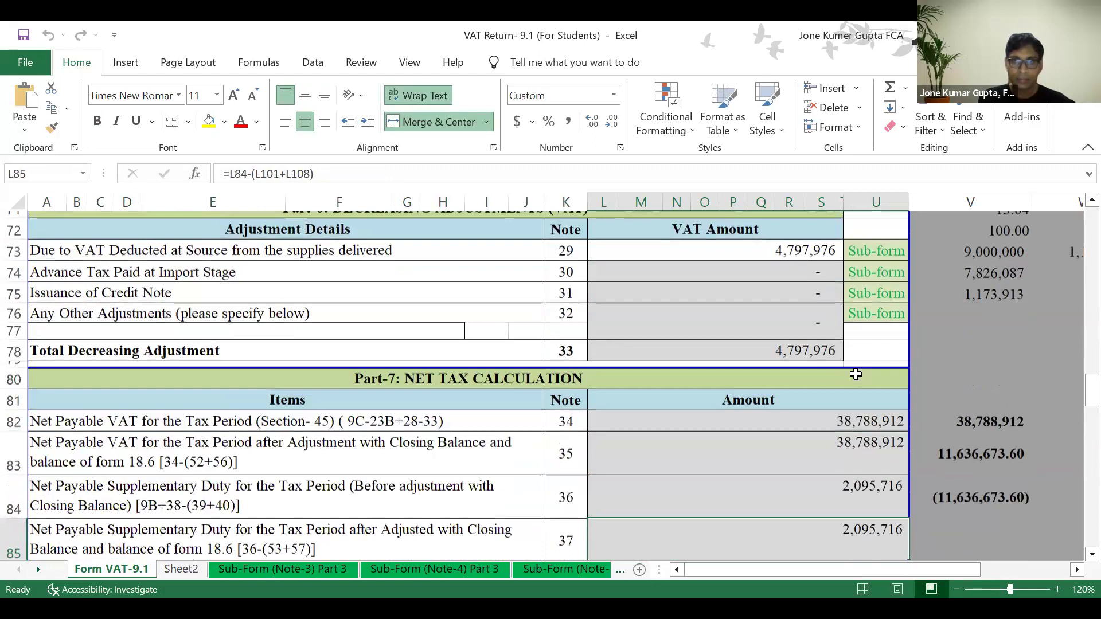
{"action": "key", "text": "Down"}
{"action": "key", "text": "Down"}
{"action": "key", "text": "Down"}
{"action": "key", "text": "Down"}
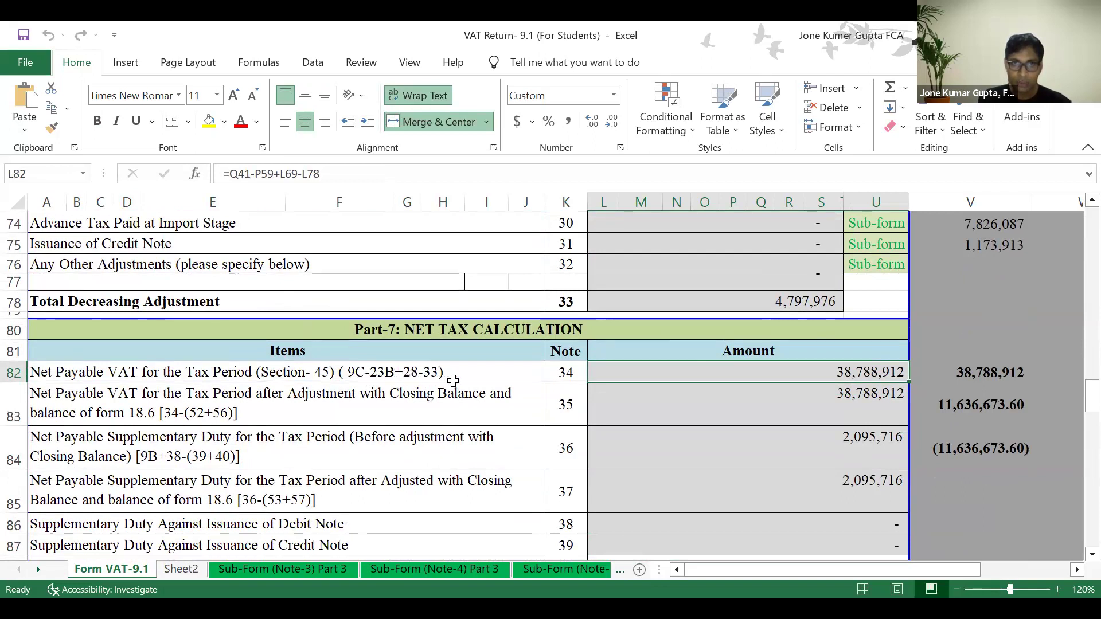
Trace the components of Note 34 back from Part-7 through Parts 6, 5 and 4 to the end of Part-3.
{"action": "key", "text": "Up"}
{"action": "key", "text": "Up"}
{"action": "key", "text": "Up"}
{"action": "key", "text": "Up"}
{"action": "key", "text": "Up"}
{"action": "key", "text": "Up"}
{"action": "key", "text": "Up"}
{"action": "key", "text": "Up"}
{"action": "key", "text": "Up"}
{"action": "key", "text": "Up"}
{"action": "key", "text": "Up"}
{"action": "key", "text": "Up"}
{"action": "key", "text": "Up"}
{"action": "key", "text": "Up"}
{"action": "key", "text": "Up"}
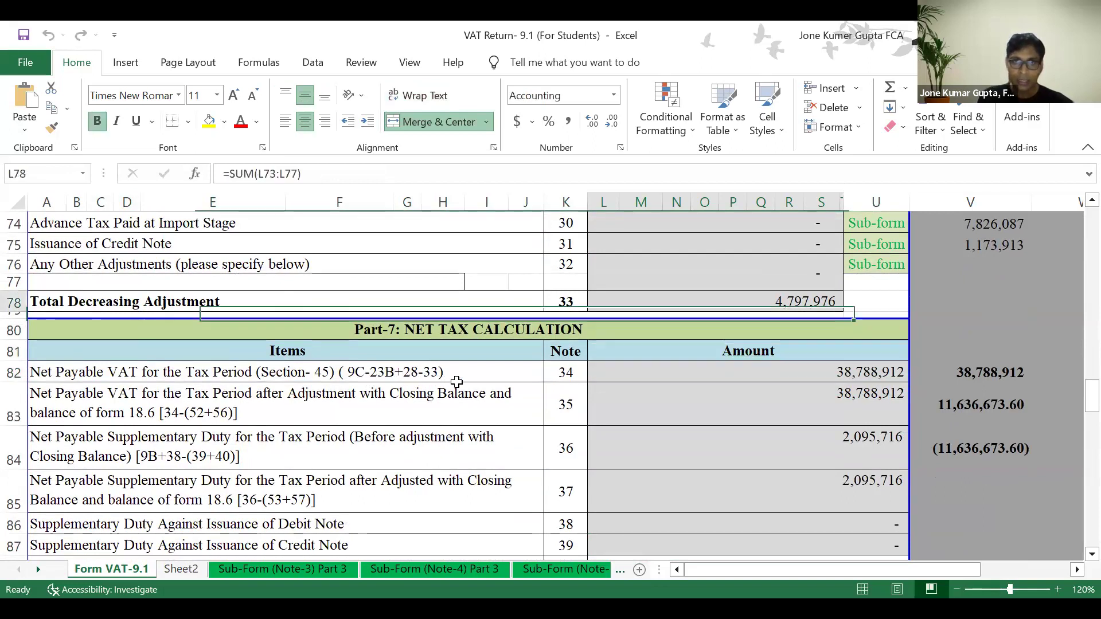
{"action": "key", "text": "Up"}
{"action": "key", "text": "Up"}
{"action": "key", "text": "Up"}
{"action": "key", "text": "Up"}
{"action": "key", "text": "Up"}
{"action": "key", "text": "Up"}
{"action": "key", "text": "Up"}
{"action": "key", "text": "Up"}
{"action": "key", "text": "Up"}
{"action": "key", "text": "Up"}
{"action": "key", "text": "Up"}
{"action": "key", "text": "Up"}
{"action": "key", "text": "Up"}
{"action": "key", "text": "Up"}
{"action": "key", "text": "Up"}
{"action": "key", "text": "Up"}
{"action": "key", "text": "Up"}
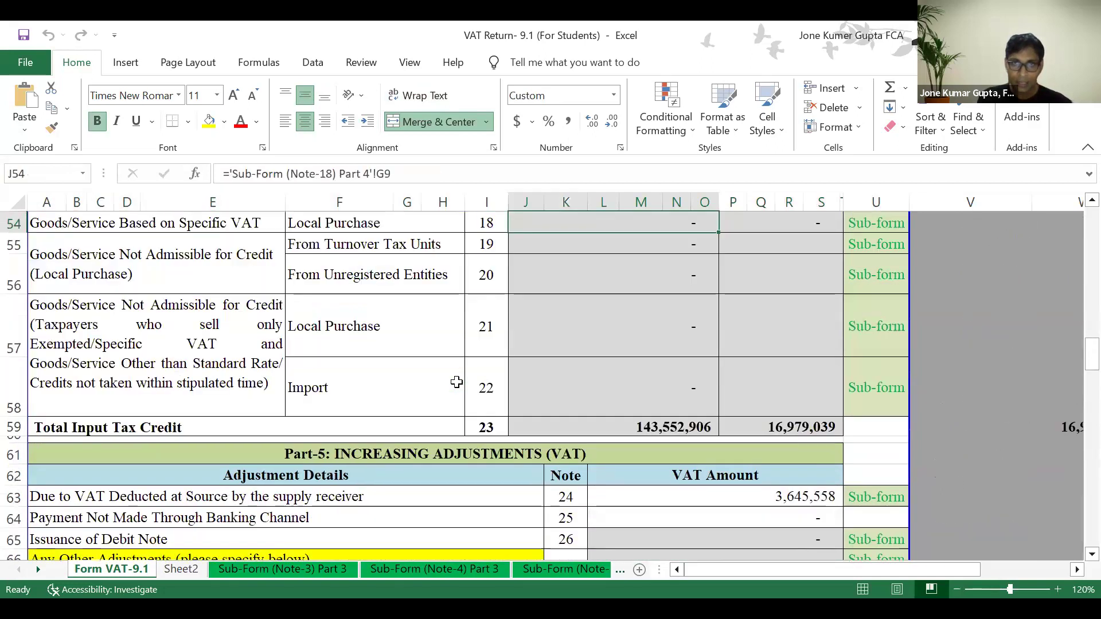
{"action": "key", "text": "Up"}
{"action": "key", "text": "Up"}
{"action": "key", "text": "Up"}
{"action": "key", "text": "Up"}
{"action": "key", "text": "Up"}
{"action": "key", "text": "Up"}
{"action": "key", "text": "Up"}
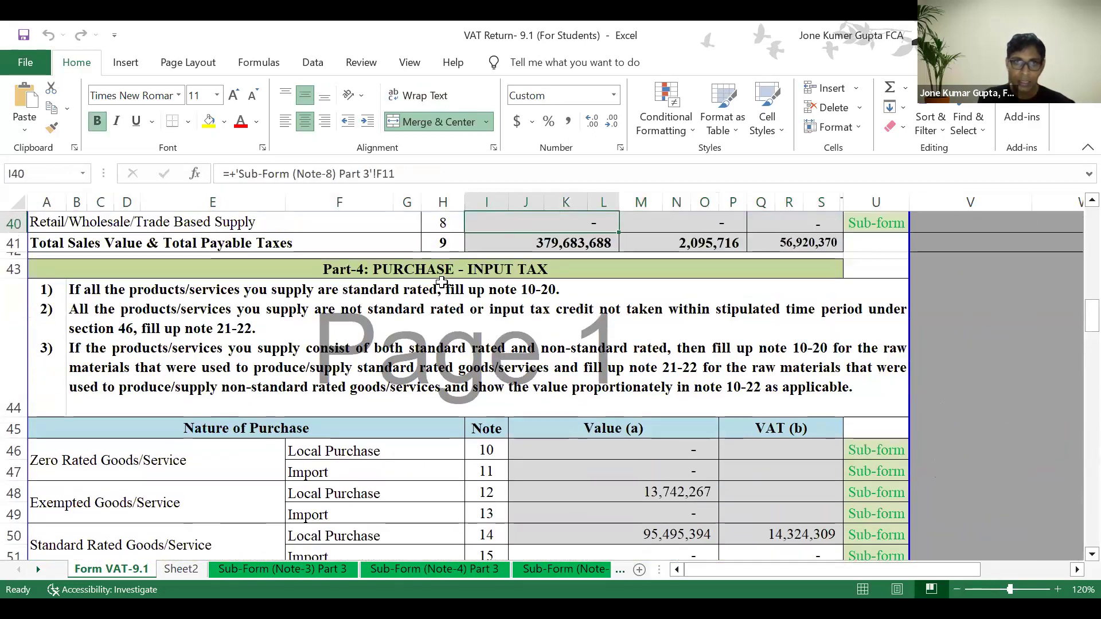
Inspect the Note 9 total VAT (c) cell and look over the Part-3 Supply - Output Tax table.
{"action": "key", "text": "Down"}
{"action": "key", "text": "Down"}
{"action": "key", "text": "Down"}
{"action": "key", "text": "Right"}
{"action": "key", "text": "Right"}
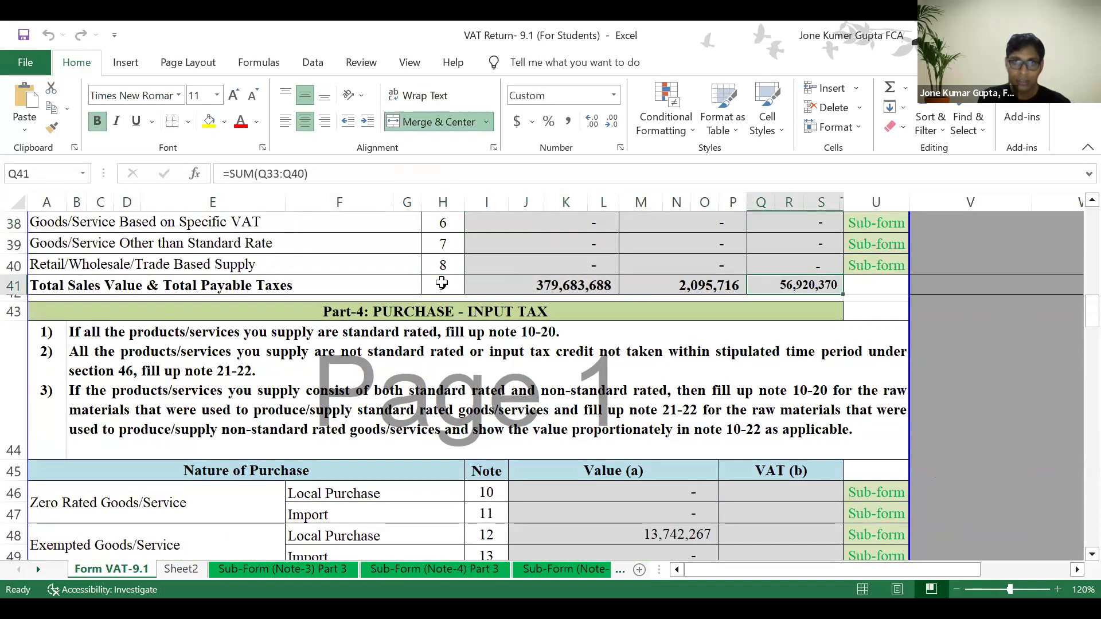
{"action": "key", "text": "Left"}
{"action": "key", "text": "Up"}
{"action": "key", "text": "Up"}
{"action": "key", "text": "Up"}
{"action": "key", "text": "Up"}
{"action": "key", "text": "Up"}
{"action": "key", "text": "Up"}
{"action": "key", "text": "Up"}
{"action": "key", "text": "Up"}
{"action": "key", "text": "Up"}
{"action": "key", "text": "Up"}
{"action": "key", "text": "Up"}
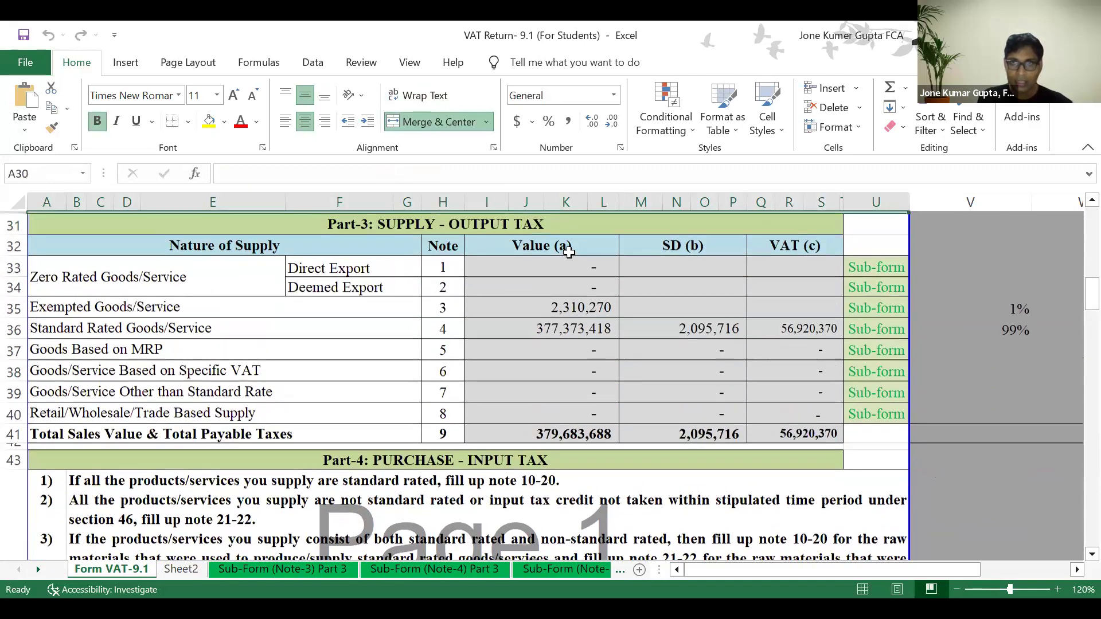
Follow the VAT column from the Part-3 VAT (c) header down to the Note 23 Total Input Tax Credit in Part-4.
{"action": "left_click", "coordinate": [782, 252]}
{"action": "key", "text": "Down"}
{"action": "key", "text": "Down"}
{"action": "key", "text": "Down"}
{"action": "key", "text": "Down"}
{"action": "key", "text": "Down"}
{"action": "key", "text": "Down"}
{"action": "key", "text": "Down"}
{"action": "key", "text": "Down"}
{"action": "key", "text": "Down"}
{"action": "key", "text": "Down"}
{"action": "key", "text": "Down"}
{"action": "key", "text": "Down"}
{"action": "key", "text": "Down"}
{"action": "key", "text": "Down"}
{"action": "key", "text": "Down"}
{"action": "key", "text": "Down"}
{"action": "key", "text": "Down"}
{"action": "key", "text": "Down"}
{"action": "key", "text": "Down"}
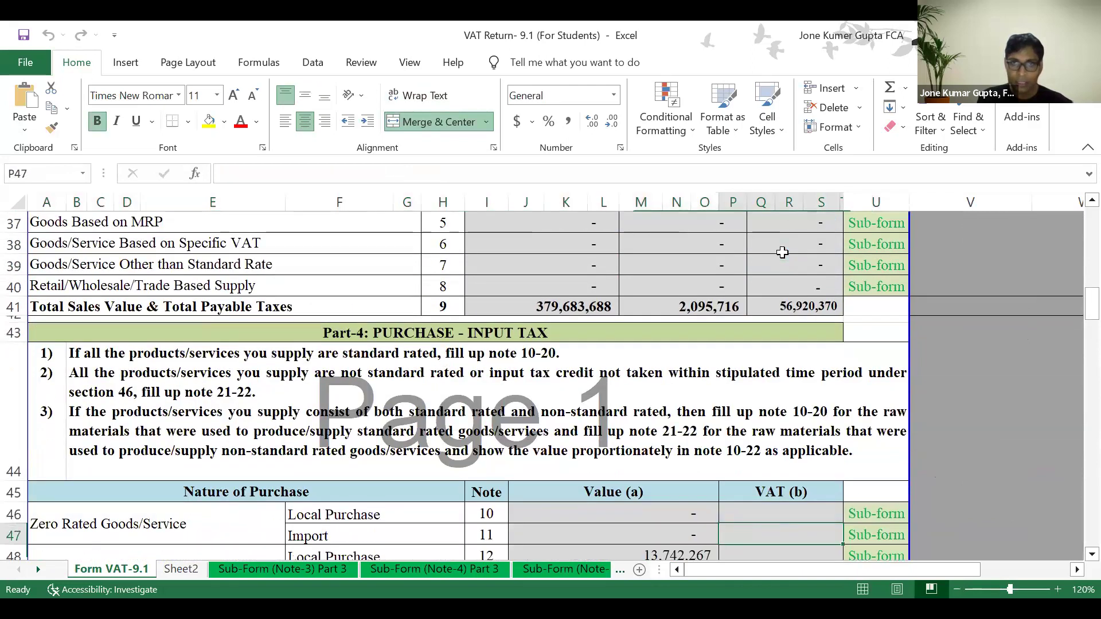
{"action": "key", "text": "Down"}
{"action": "key", "text": "Down"}
{"action": "key", "text": "Down"}
{"action": "key", "text": "Down"}
{"action": "key", "text": "Down"}
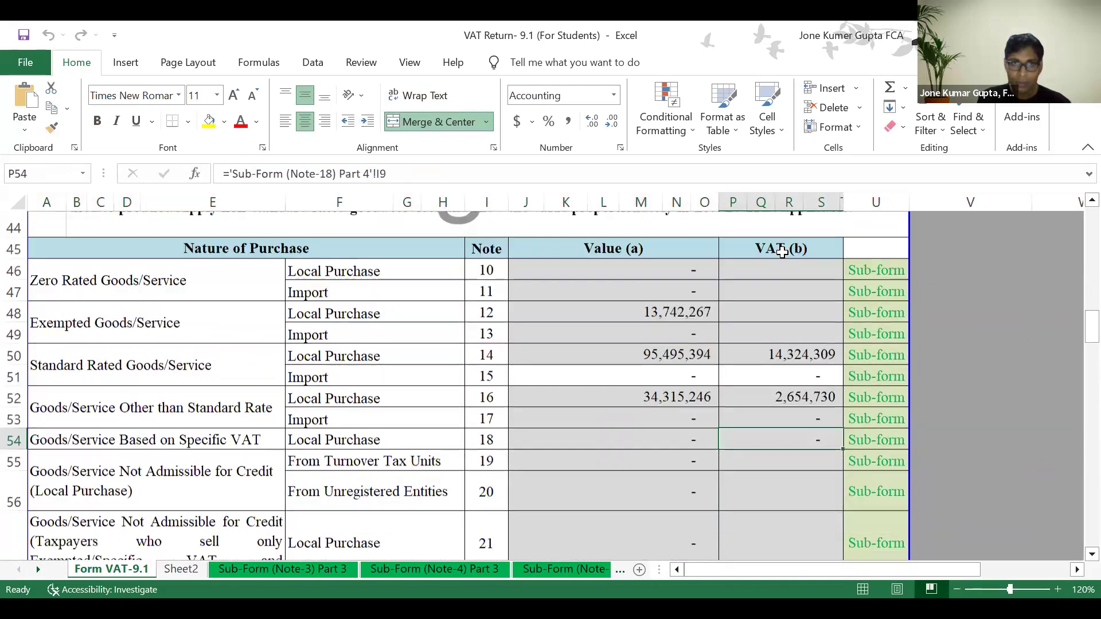
{"action": "key", "text": "Down"}
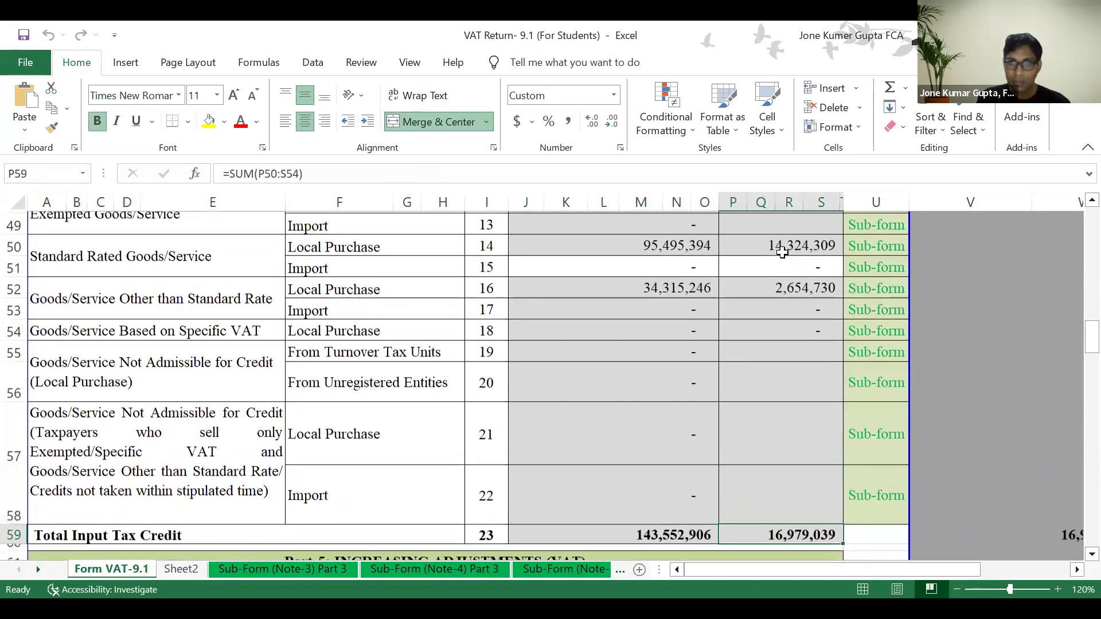
Examine the Part-5 VAT amounts from Note 24 through Note 28, Total Increasing Adjustment.
{"action": "key", "text": "Down"}
{"action": "key", "text": "Down"}
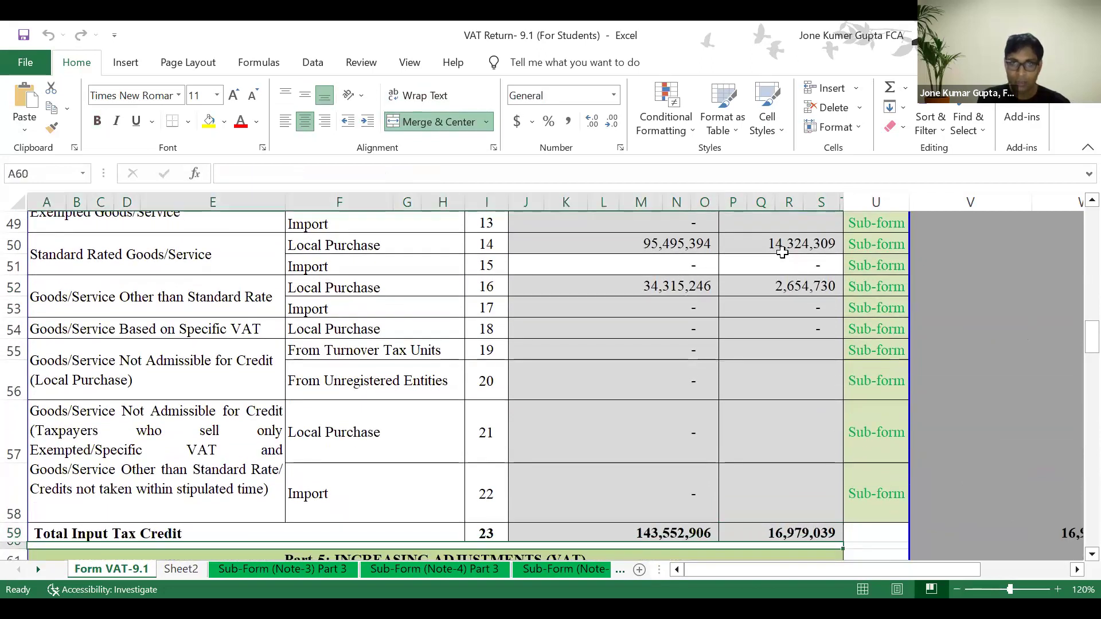
{"action": "key", "text": "Down"}
{"action": "key", "text": "Down"}
{"action": "key", "text": "Down"}
{"action": "key", "text": "Down"}
{"action": "key", "text": "Down"}
{"action": "key", "text": "Down"}
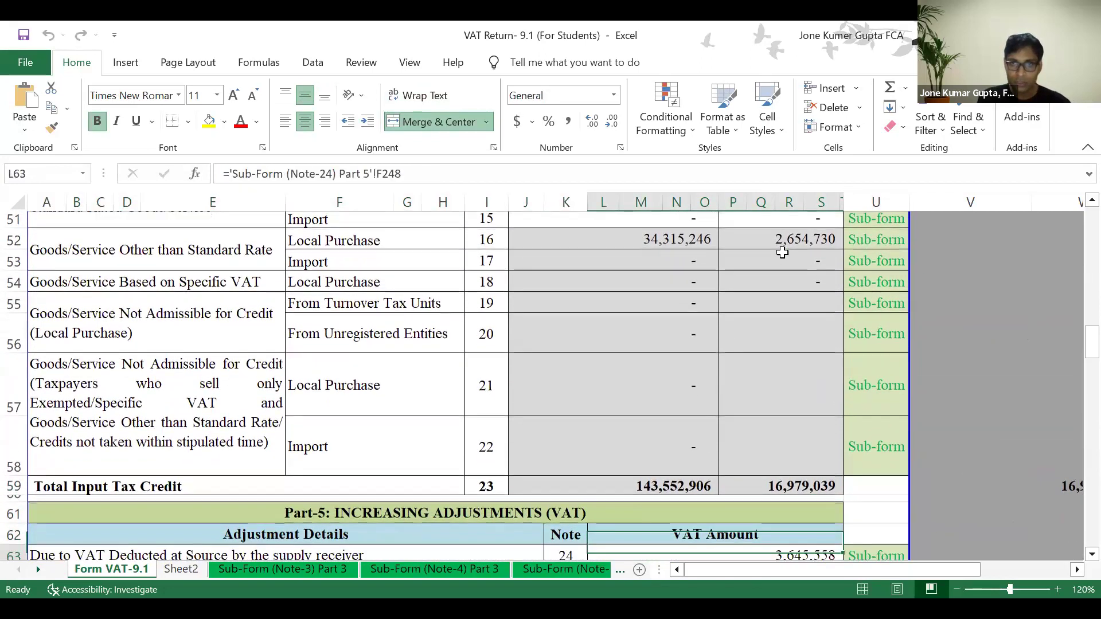
{"action": "key", "text": "Down"}
{"action": "key", "text": "Down"}
{"action": "key", "text": "Down"}
{"action": "key", "text": "Down"}
{"action": "key", "text": "Down"}
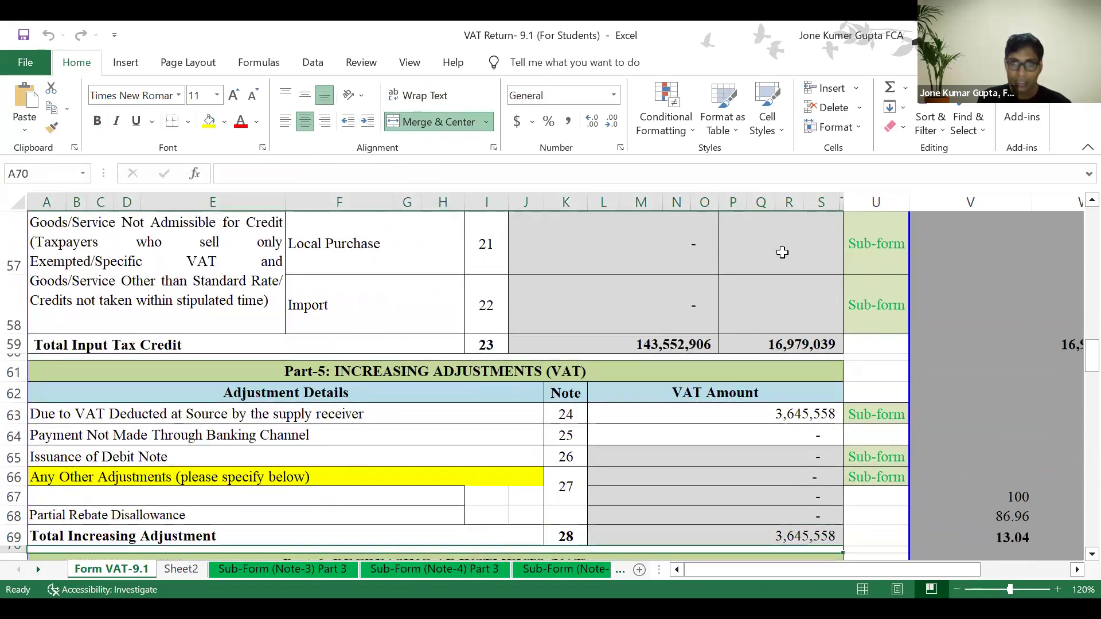
Go through the Part-6 decreasing adjustments from Note 29 to the Note 33 total and on to Note 34 in Part-7.
{"action": "key", "text": "Down"}
{"action": "key", "text": "Down"}
{"action": "key", "text": "Down"}
{"action": "key", "text": "Down"}
{"action": "key", "text": "Down"}
{"action": "key", "text": "Down"}
{"action": "key", "text": "Down"}
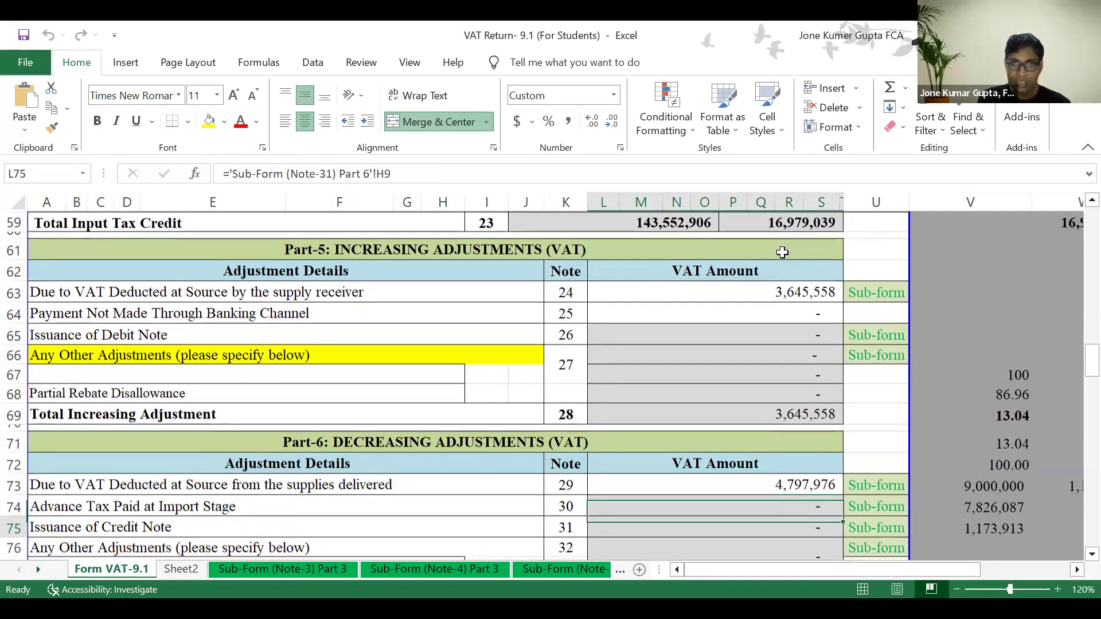
{"action": "key", "text": "Down"}
{"action": "key", "text": "Down"}
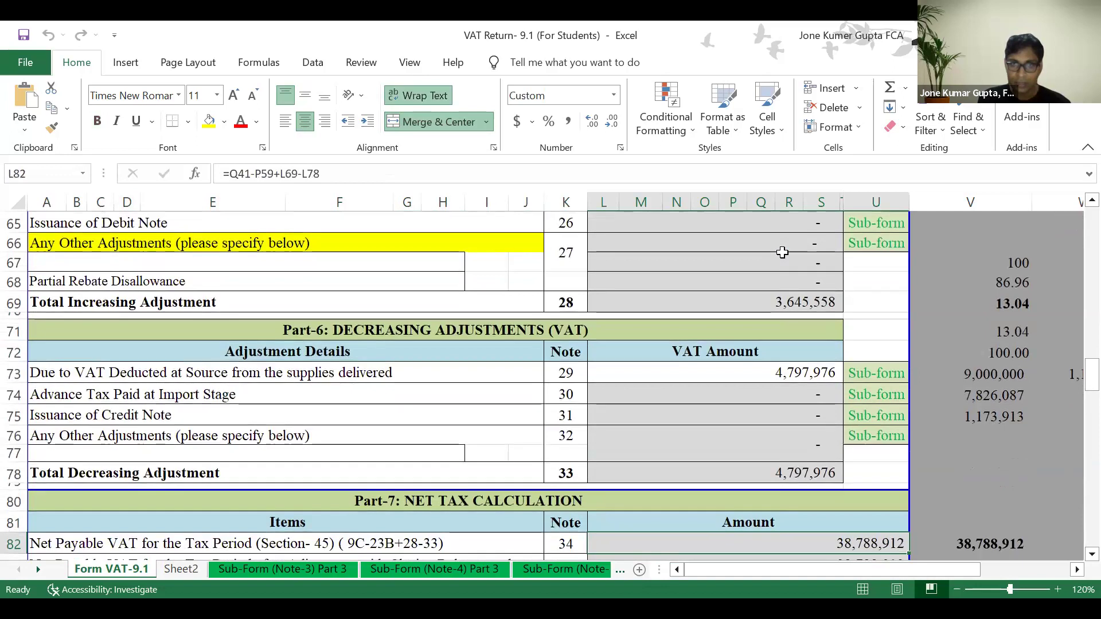
Recheck the Part-6 adjustment amounts just above Part-7, returning to the Note 34 and Note 35 net payable VAT amounts.
{"action": "key", "text": "Up"}
{"action": "key", "text": "Up"}
{"action": "key", "text": "Up"}
{"action": "key", "text": "Down"}
{"action": "key", "text": "Down"}
{"action": "key", "text": "Down"}
{"action": "key", "text": "Down"}
{"action": "key", "text": "Down"}
{"action": "key", "text": "Down"}
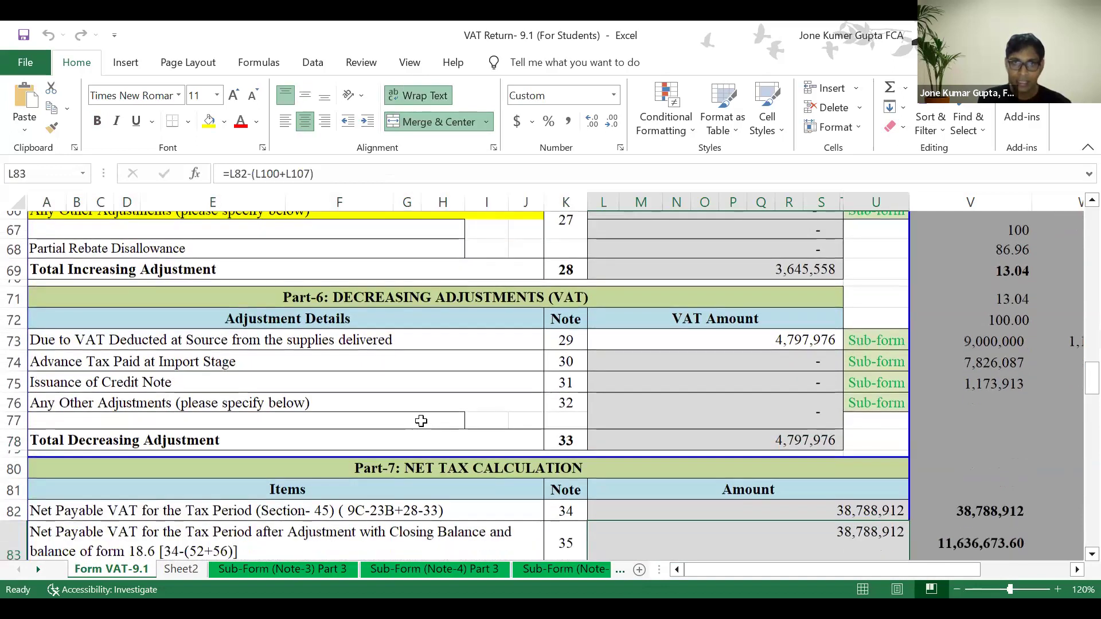
Inspect the Note 34 description and the formulas behind the Part-7 amounts for Notes 34 through 37.
{"action": "left_click", "coordinate": [434, 422]}
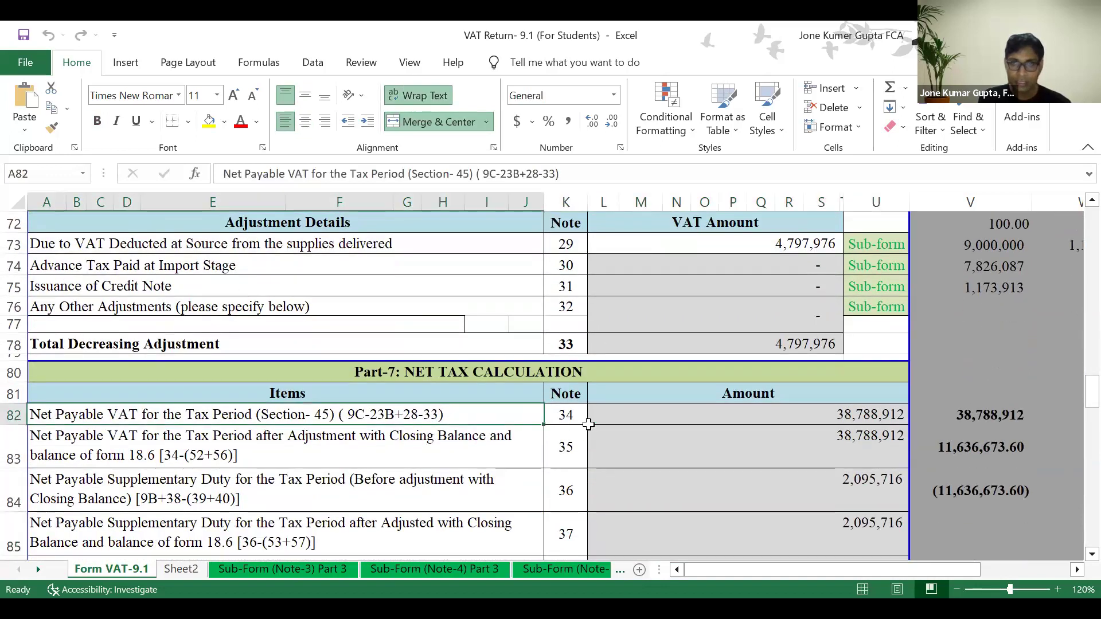
{"action": "left_click", "coordinate": [829, 421]}
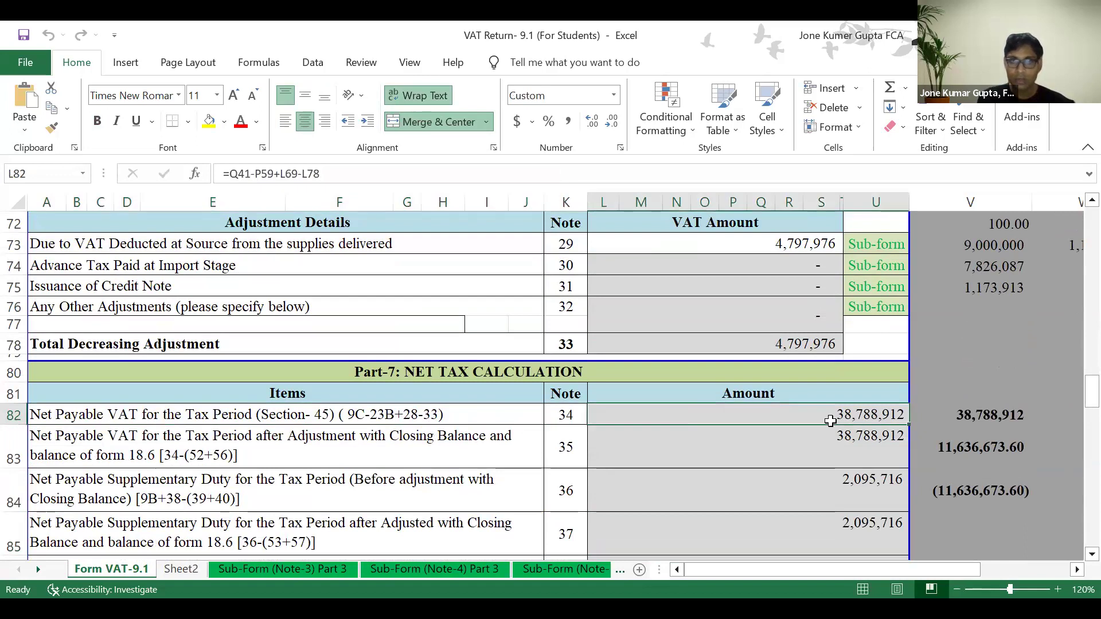
{"action": "key", "text": "Down"}
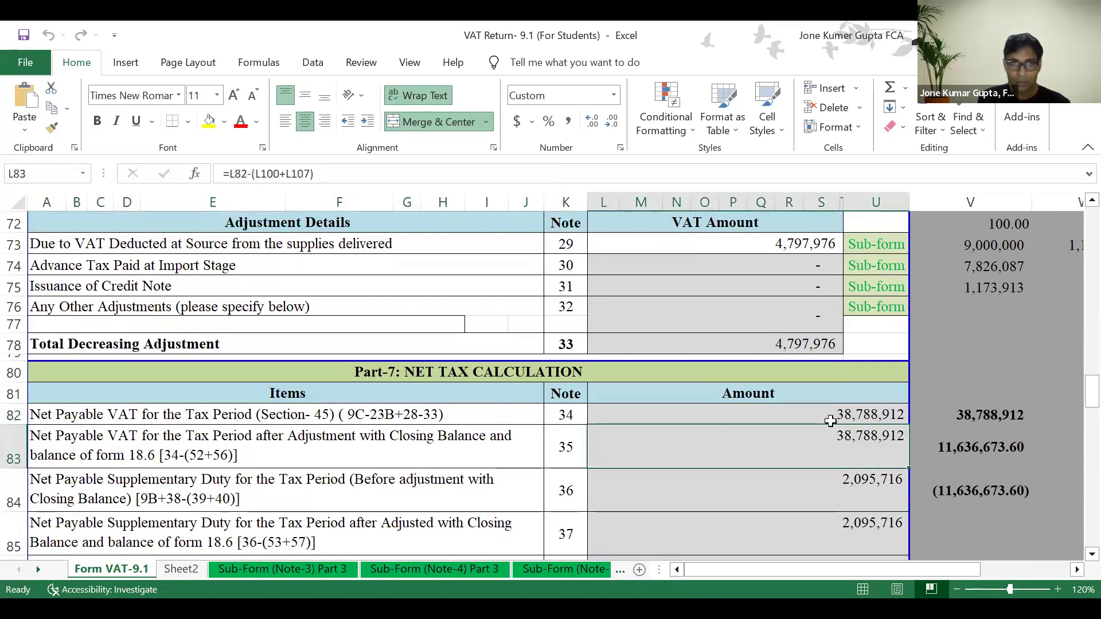
{"action": "key", "text": "Down"}
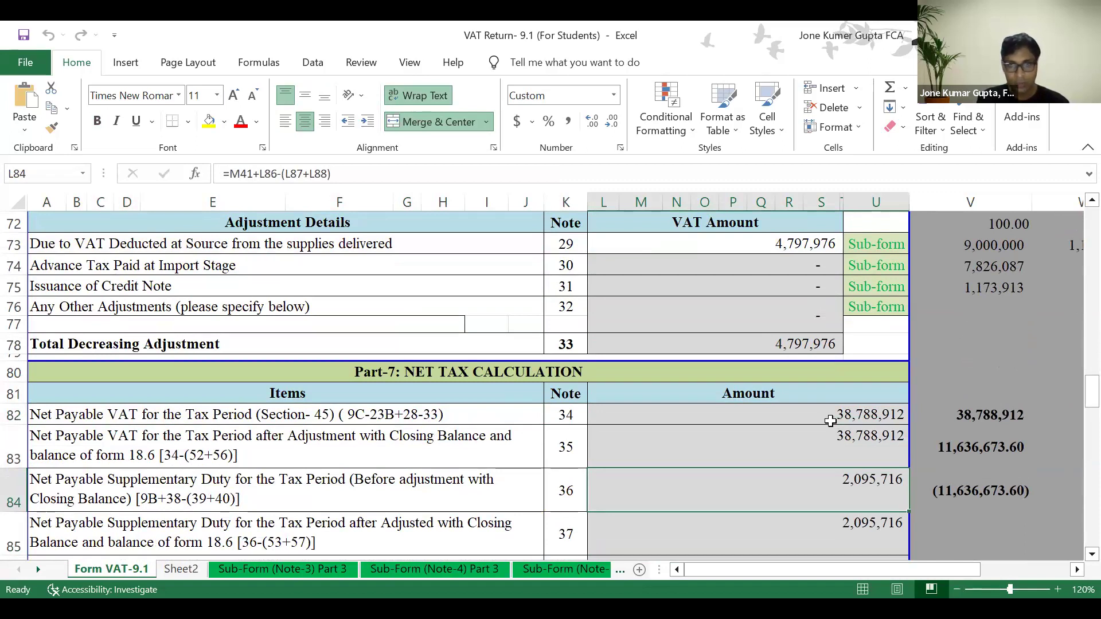
{"action": "key", "text": "Down"}
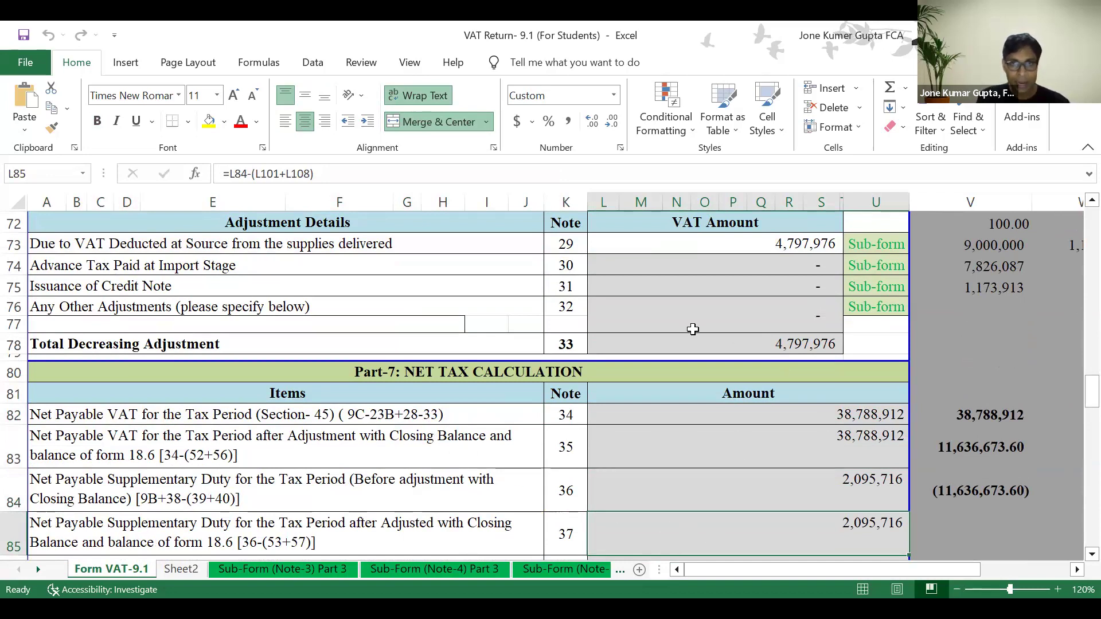
Look over the Part-7 supplementary duty, interest and penalty rows from Note 38 to Note 44.
{"action": "key", "text": "Down"}
{"action": "key", "text": "Down"}
{"action": "key", "text": "Down"}
{"action": "key", "text": "Down"}
{"action": "key", "text": "Down"}
{"action": "key", "text": "Down"}
{"action": "key", "text": "Down"}
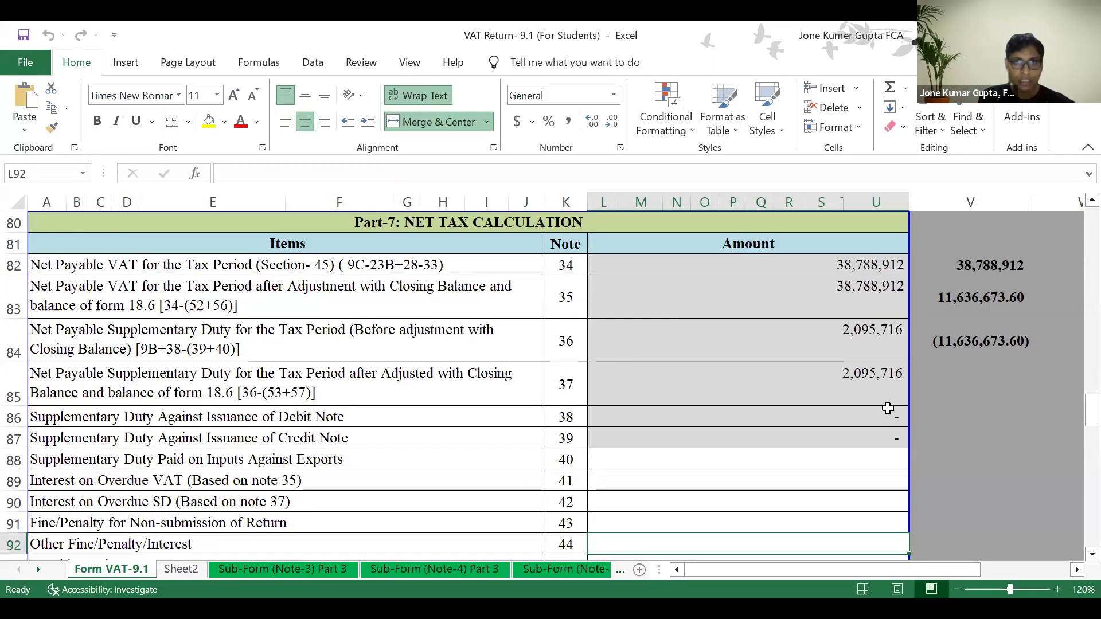
Return to the Note 37 supplementary duty amount and follow the Part-7 amounts down to Note 44 again.
{"action": "left_click", "coordinate": [773, 364]}
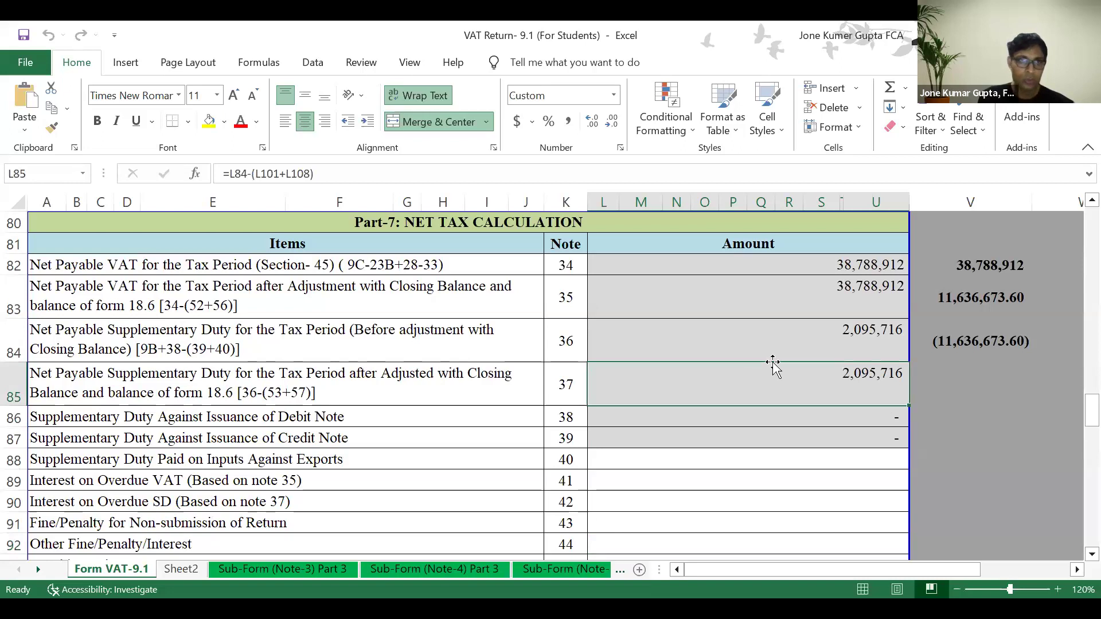
{"action": "key", "text": "Down"}
{"action": "key", "text": "Down"}
{"action": "key", "text": "Down"}
{"action": "key", "text": "Down"}
{"action": "key", "text": "Down"}
{"action": "key", "text": "Down"}
{"action": "key", "text": "Down"}
{"action": "key", "text": "Down"}
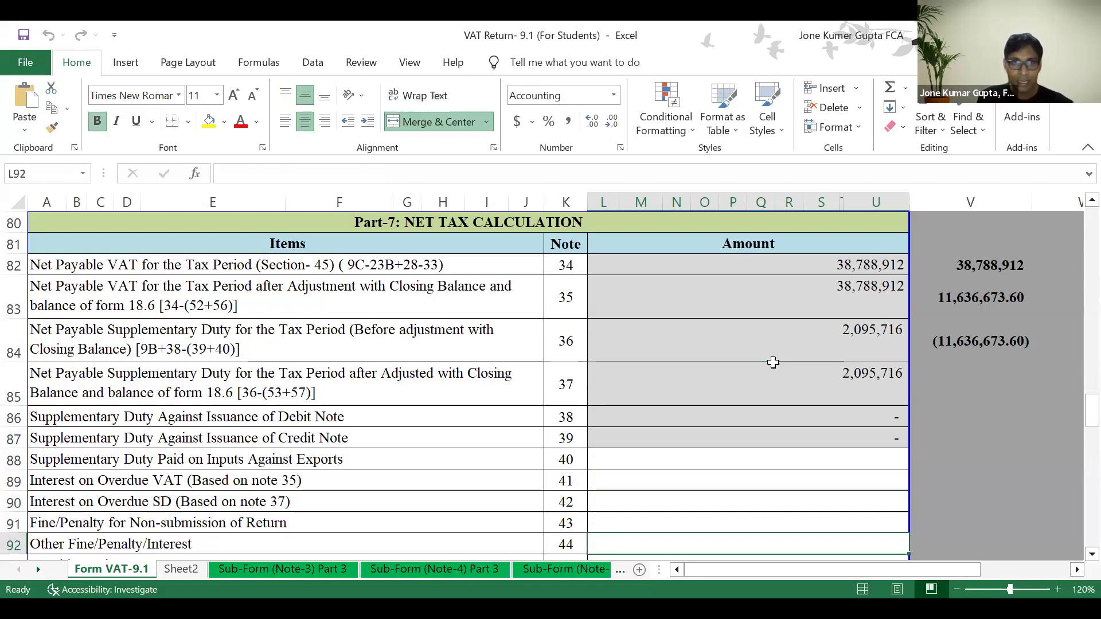
Review the remaining Part-7 rows from Note 45 Payable Excise Duty through the treasury deposit and closing balance rows at Note 53.
{"action": "key", "text": "Down"}
{"action": "key", "text": "Down"}
{"action": "key", "text": "Down"}
{"action": "key", "text": "Down"}
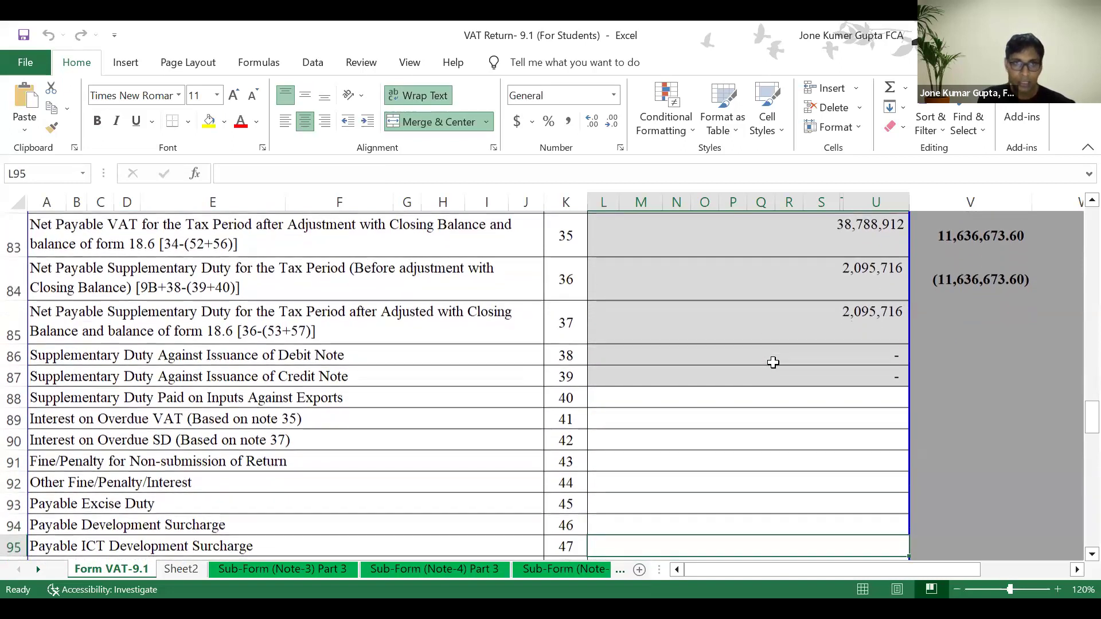
{"action": "key", "text": "Down"}
{"action": "key", "text": "Down"}
{"action": "key", "text": "Down"}
{"action": "key", "text": "Down"}
{"action": "key", "text": "Down"}
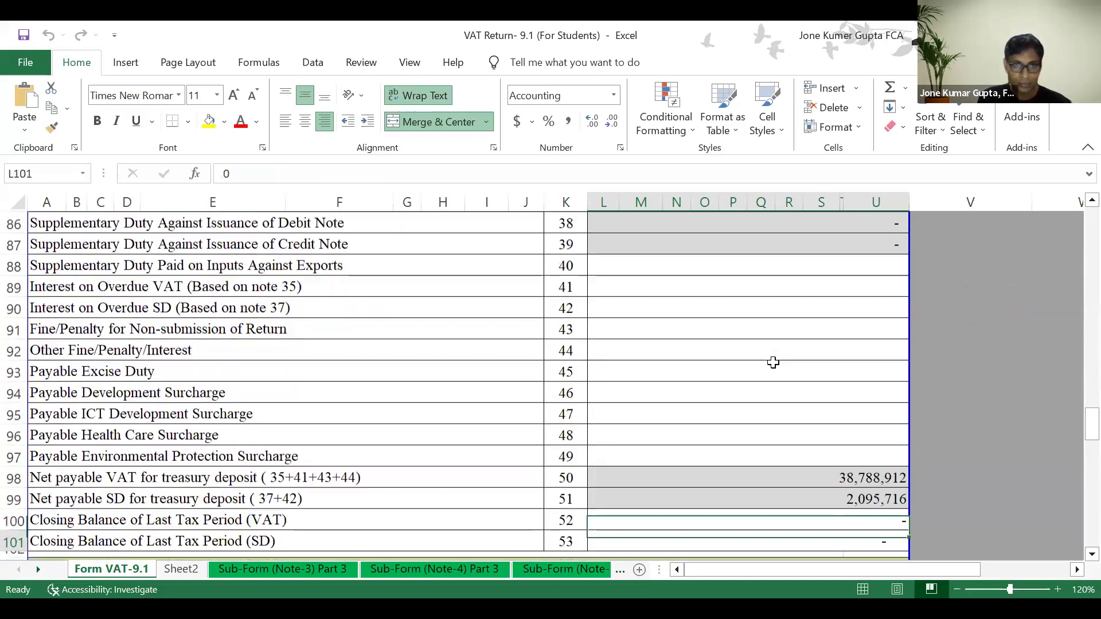
Examine Part-8, Adjustment for Old Account Current Balance, including the decreasing adjustments in Notes 56 and 57.
{"action": "key", "text": "Down"}
{"action": "key", "text": "Down"}
{"action": "key", "text": "Down"}
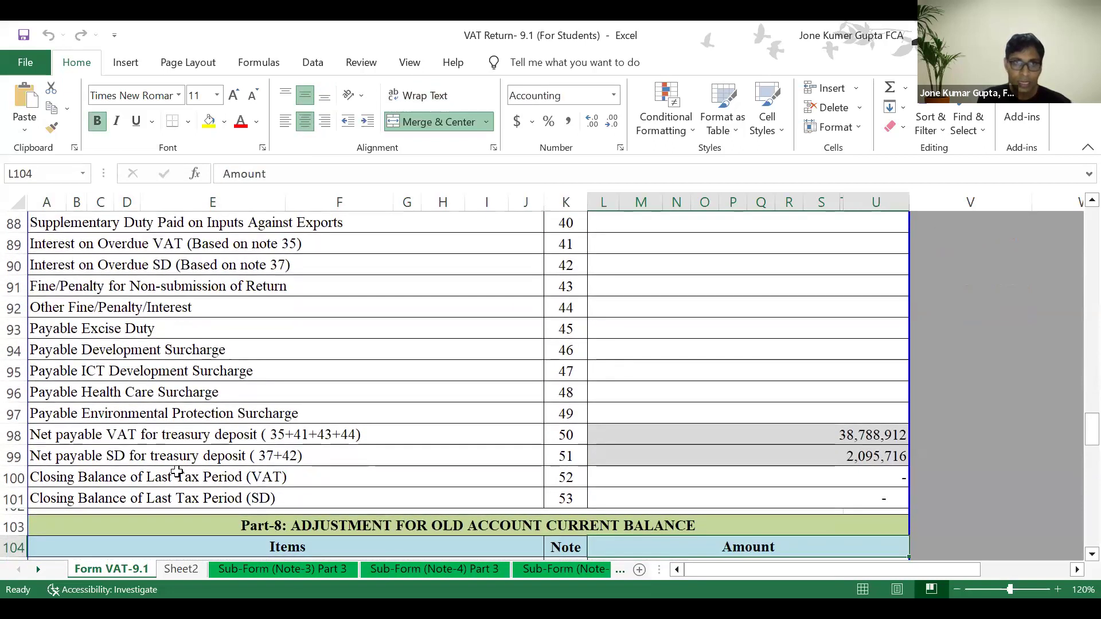
{"action": "key", "text": "Down"}
{"action": "key", "text": "Down"}
{"action": "key", "text": "Down"}
{"action": "key", "text": "Down"}
{"action": "key", "text": "Down"}
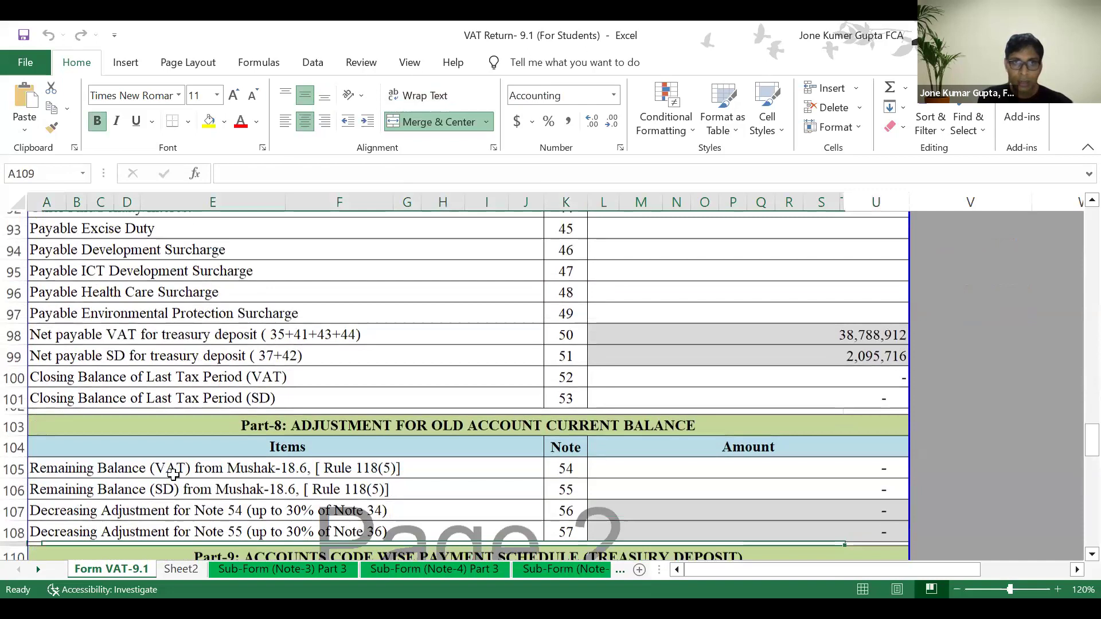
{"action": "key", "text": "Up"}
{"action": "key", "text": "Up"}
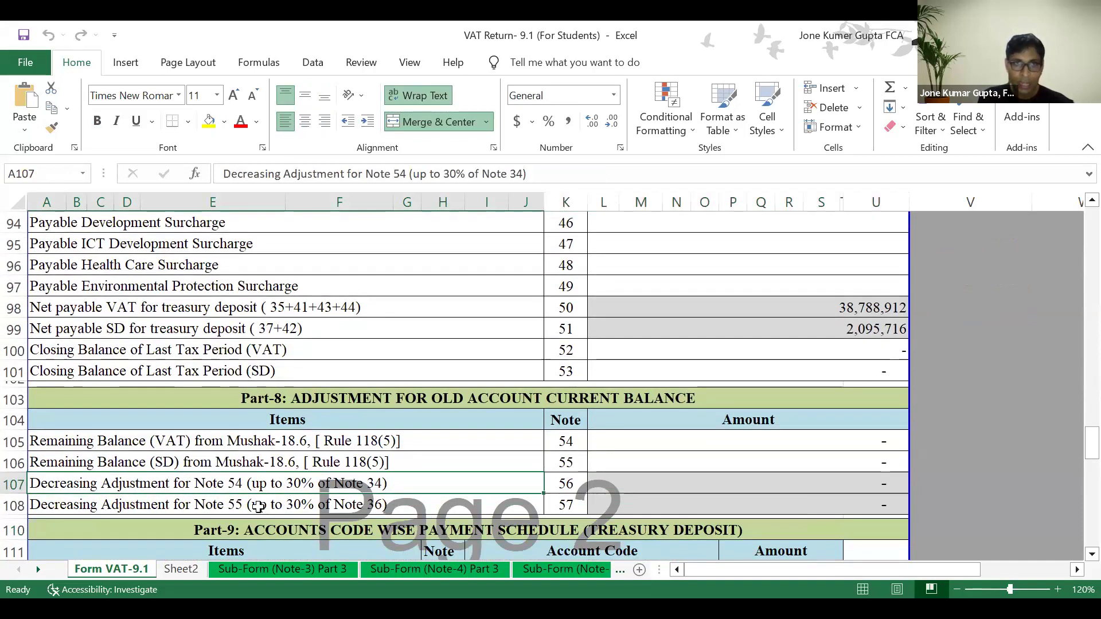
{"action": "left_click", "coordinate": [258, 506]}
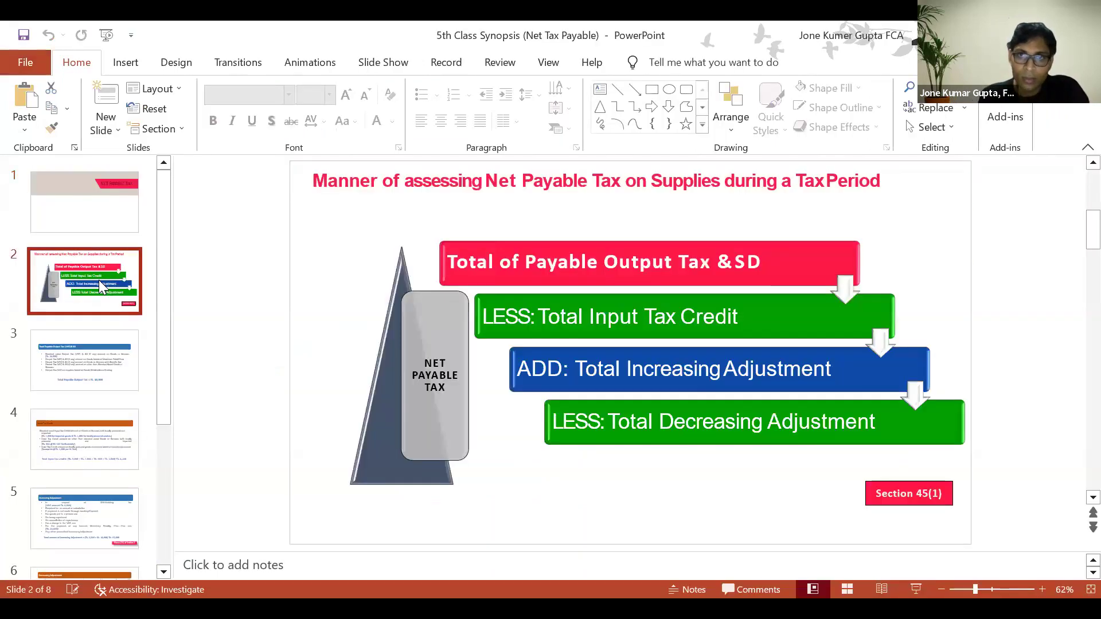
Switch to the 5th Class Synopsis (Net Tax Payable) presentation in PowerPoint and start its slide show.
{"action": "left_click", "coordinate": [915, 590]}
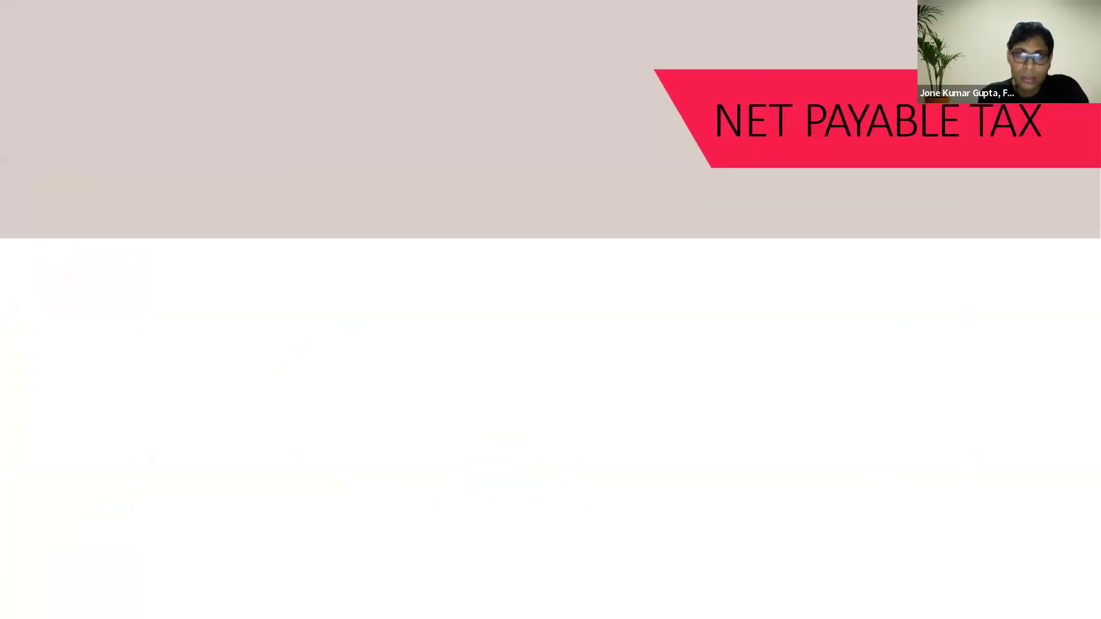